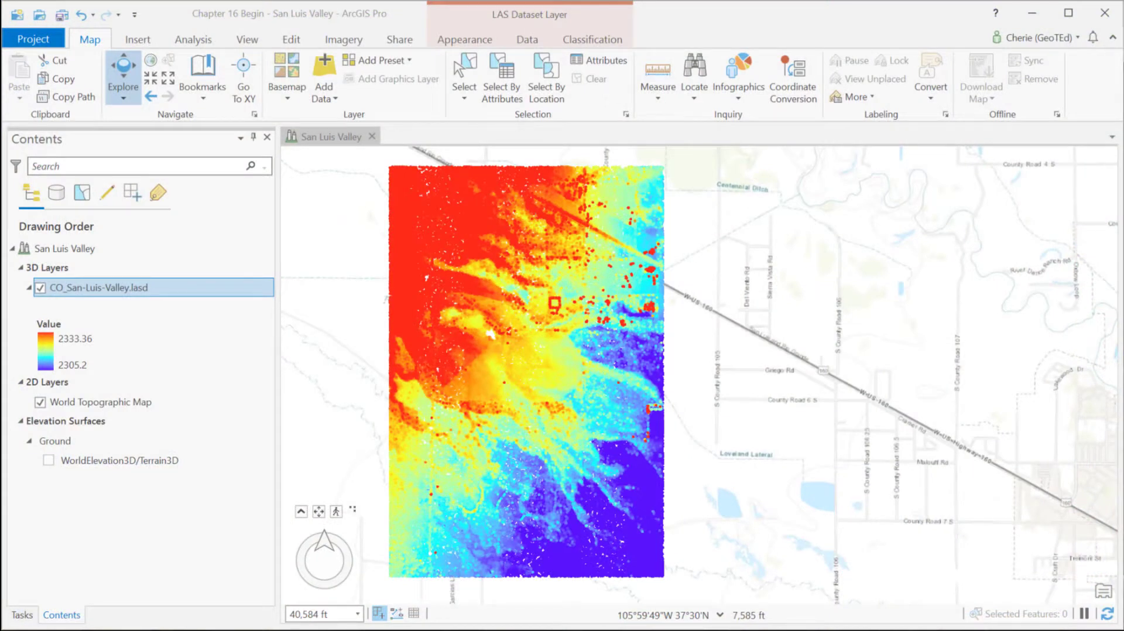
- Check the LAS layer's properties for its source details and vertical units
{"action": "right_click", "coordinate": [145, 292]}
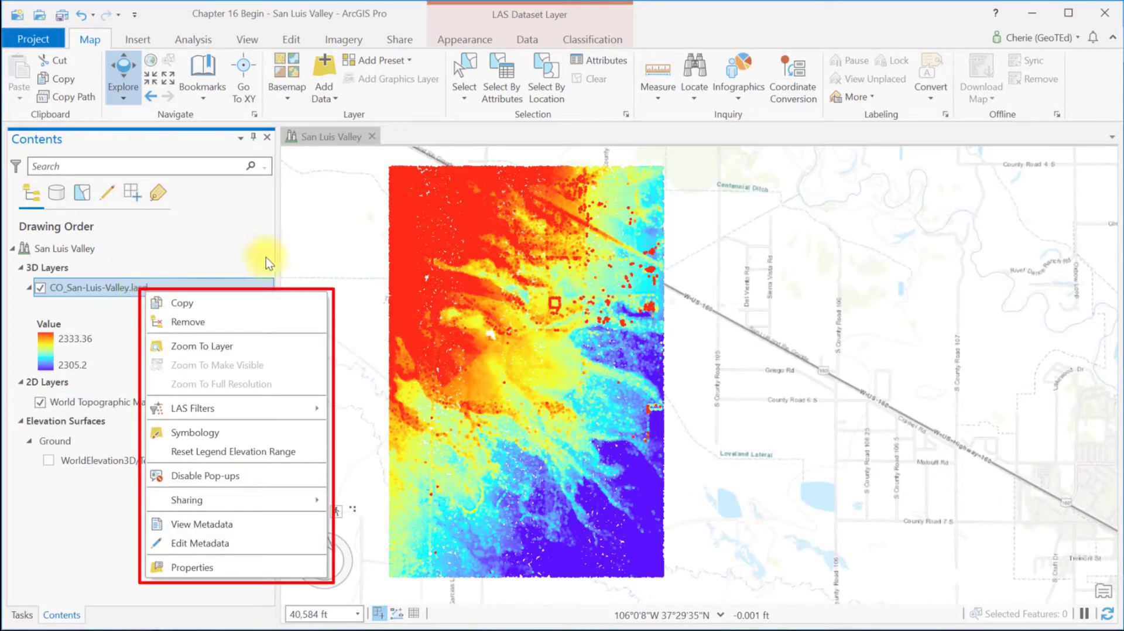
{"action": "left_click", "coordinate": [325, 273]}
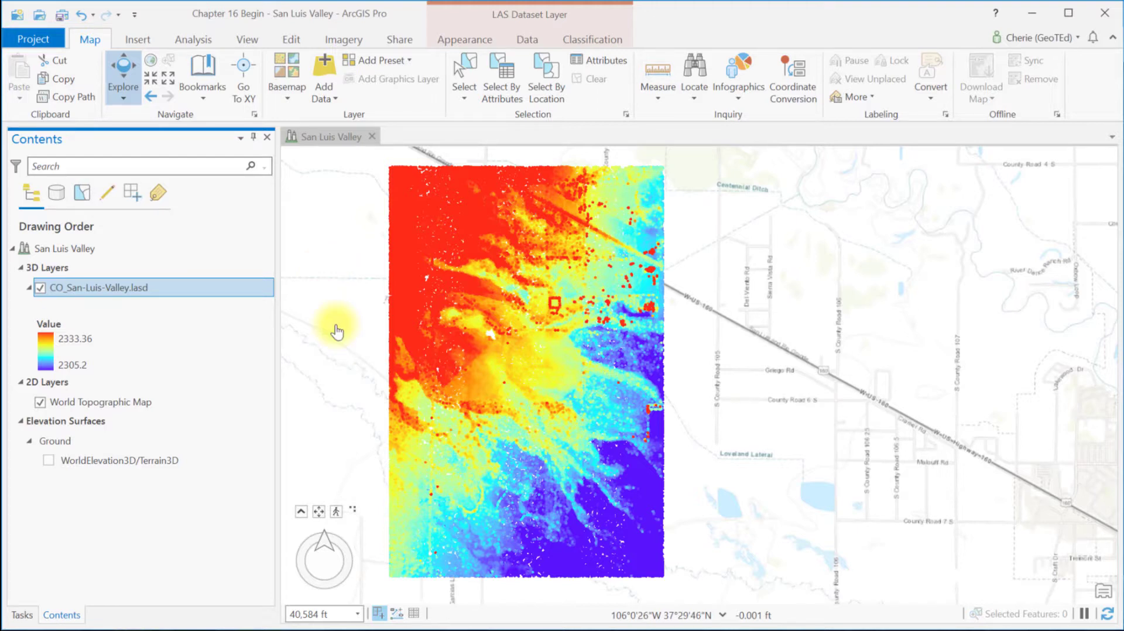
{"action": "right_click", "coordinate": [96, 282]}
{"action": "left_click", "coordinate": [154, 555]}
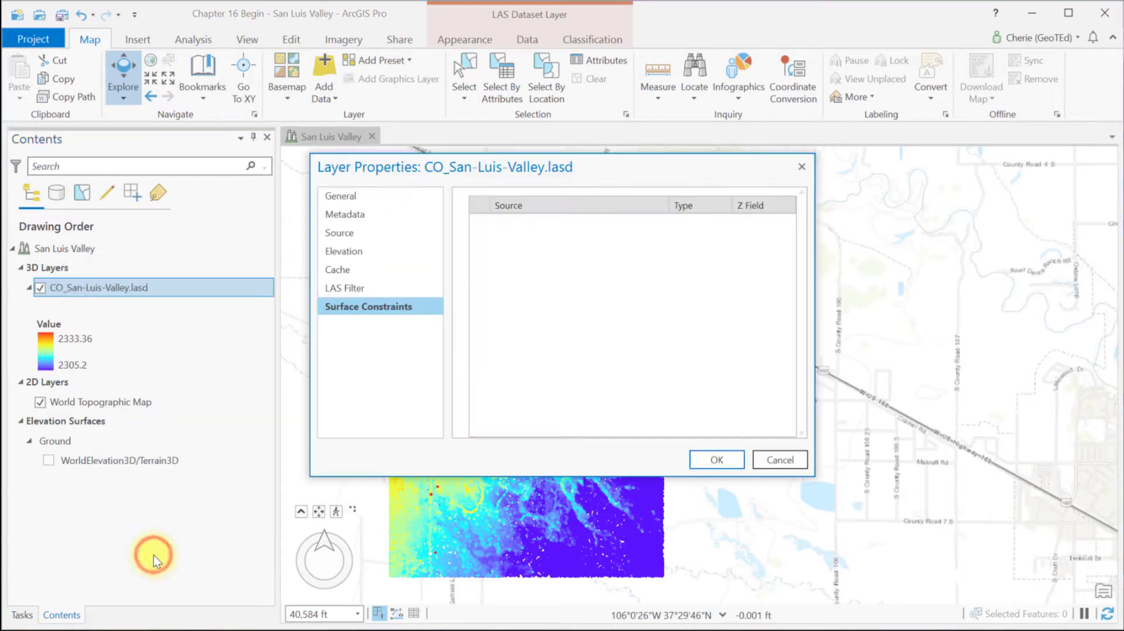
{"action": "left_click", "coordinate": [333, 234]}
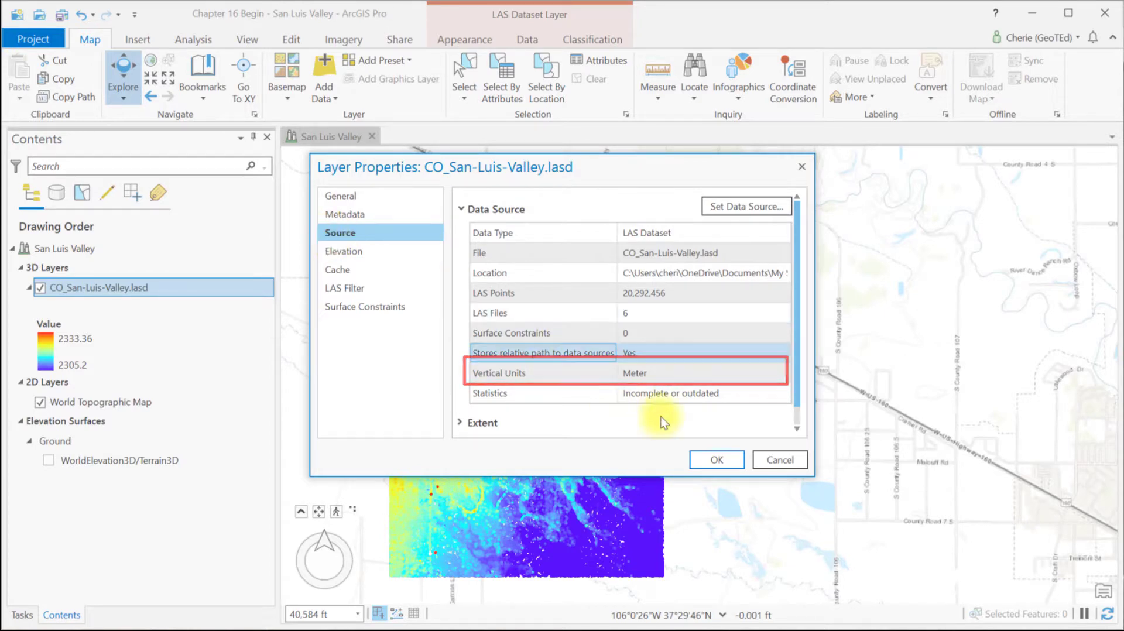
- Zoom the map to about 12,531 ft on the yellow circular flat
{"action": "left_click", "coordinate": [718, 460]}
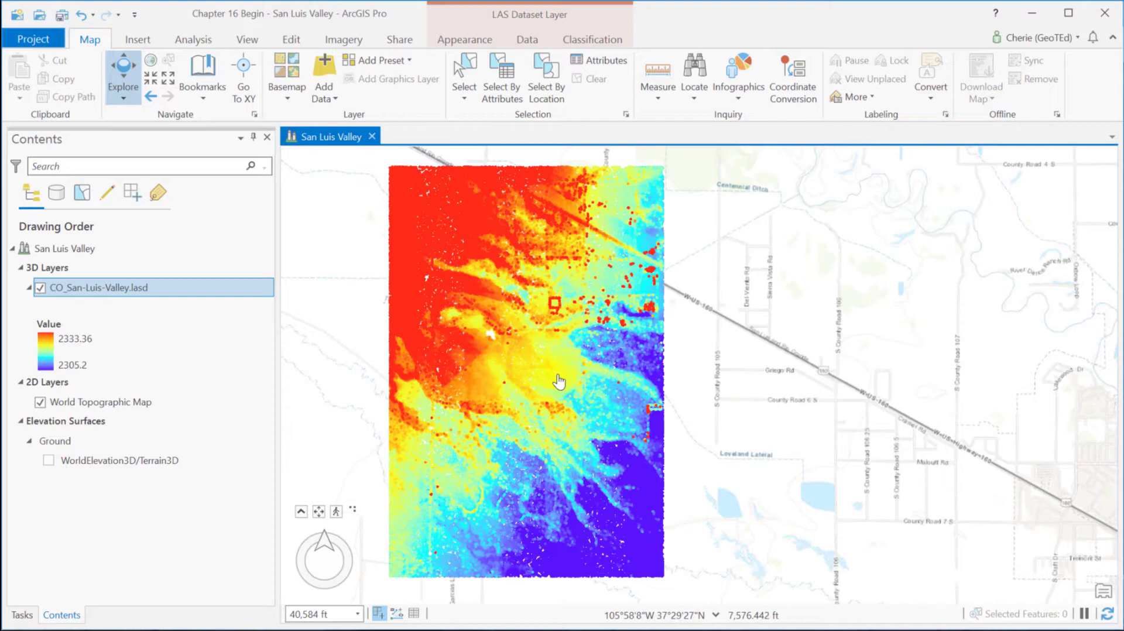
{"action": "scroll", "coordinate": [559, 382], "scroll_direction": "up", "scroll_amount": 3}
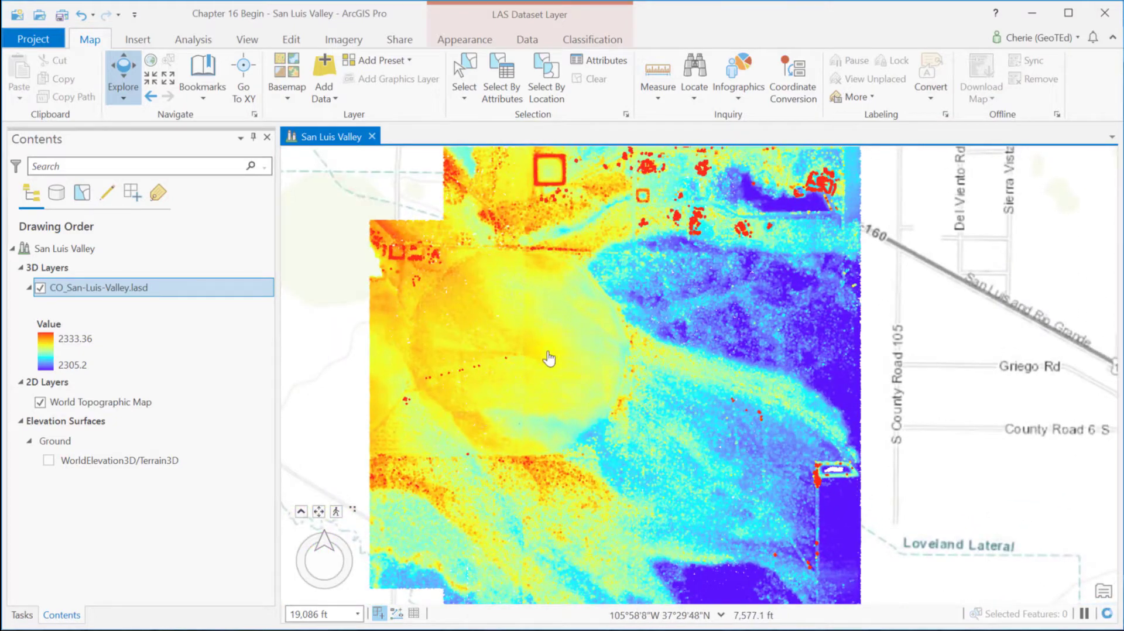
{"action": "scroll", "coordinate": [548, 368], "scroll_direction": "up", "scroll_amount": 2}
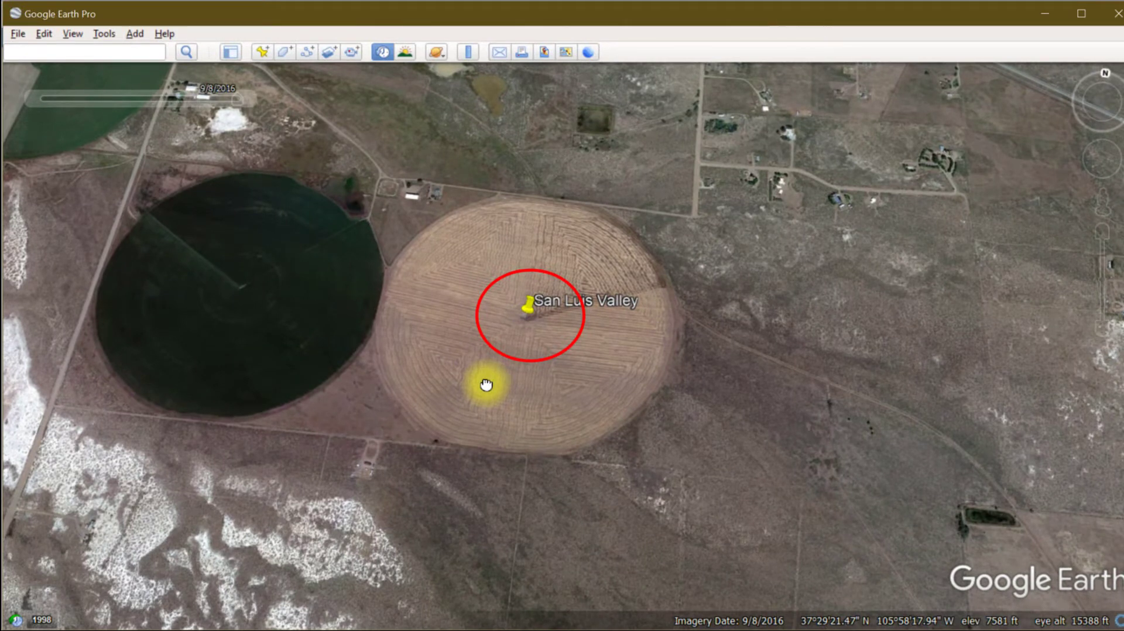
- Step the pivot-field imagery through 2007, 2011 and 2013, then back to 9/8/2016
{"action": "mouse_move", "coordinate": [3, 374]}
{"action": "left_click", "coordinate": [50, 384]}
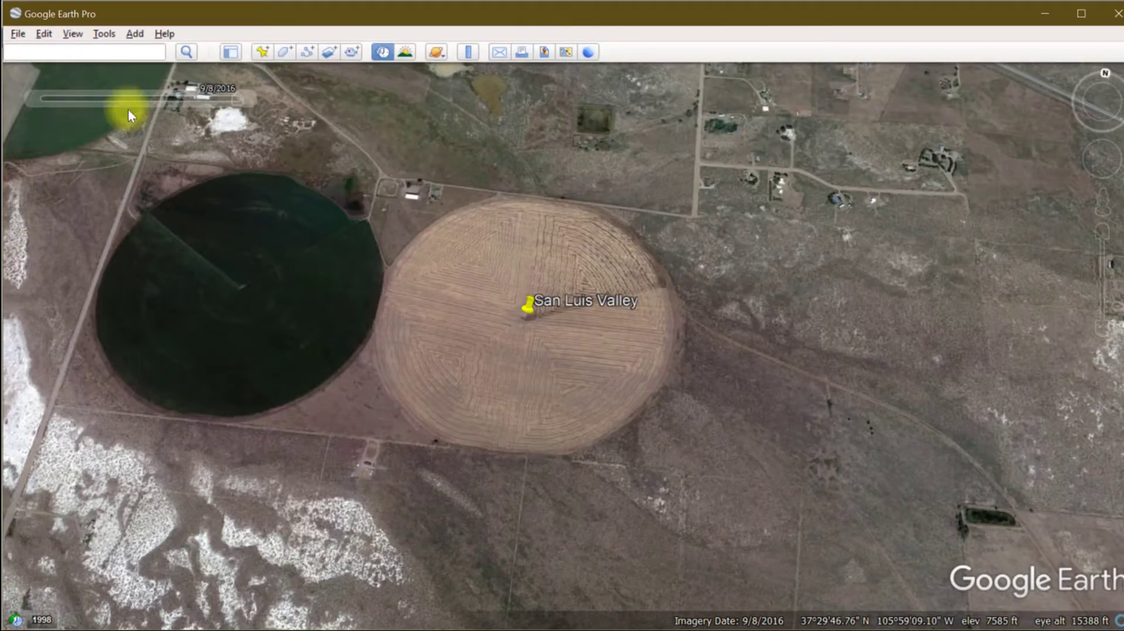
{"action": "left_click", "coordinate": [139, 101]}
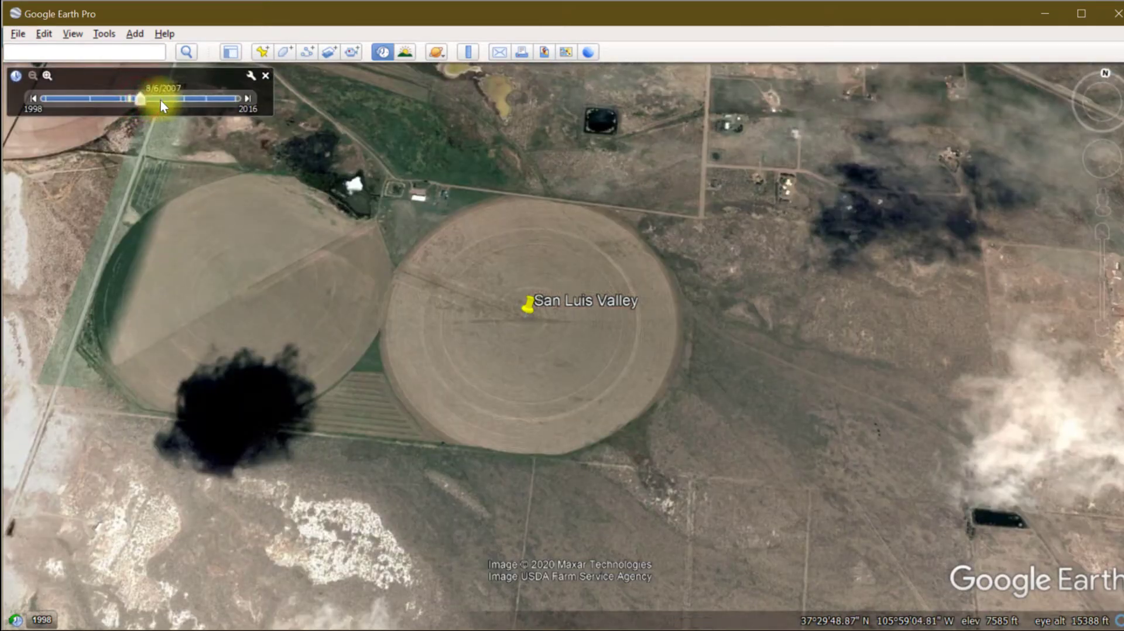
{"action": "left_click", "coordinate": [185, 98]}
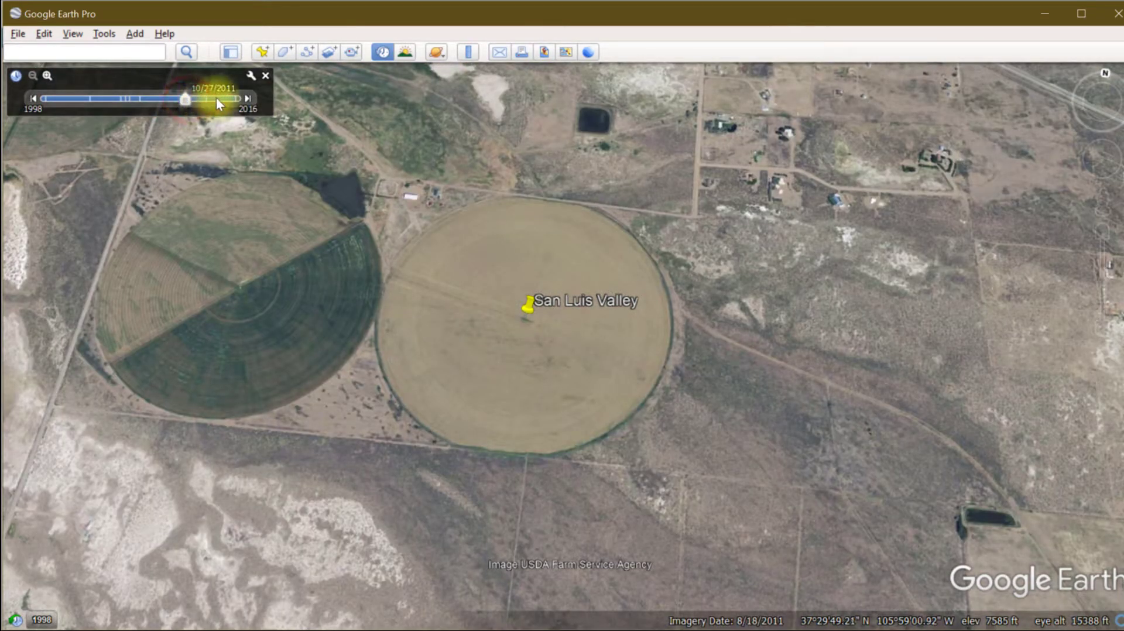
{"action": "left_click", "coordinate": [208, 99]}
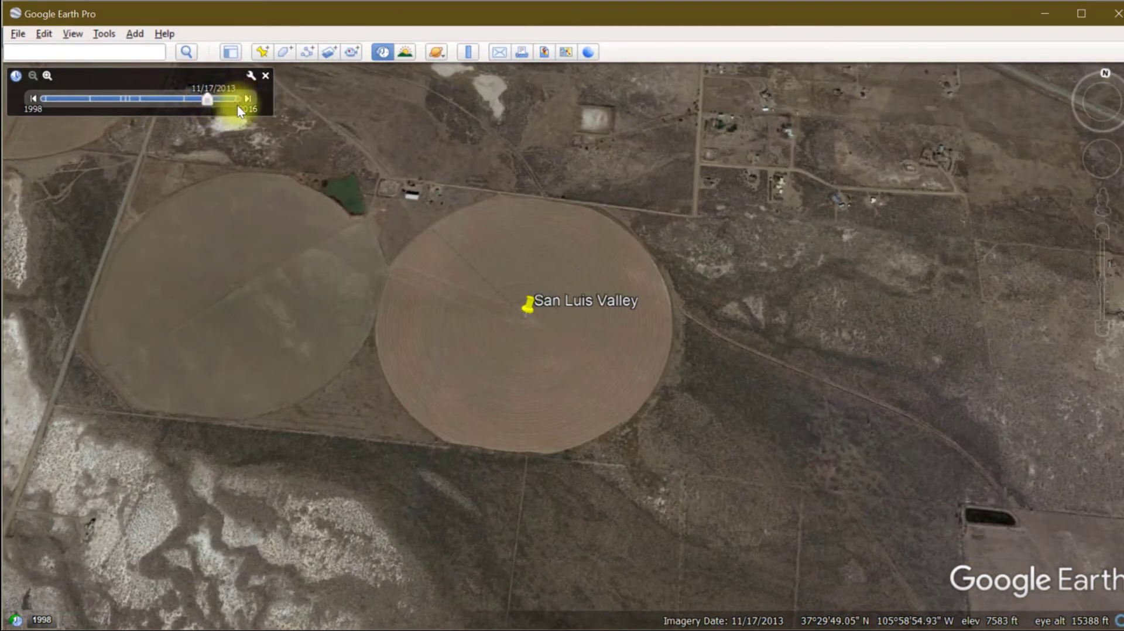
{"action": "left_click", "coordinate": [237, 97]}
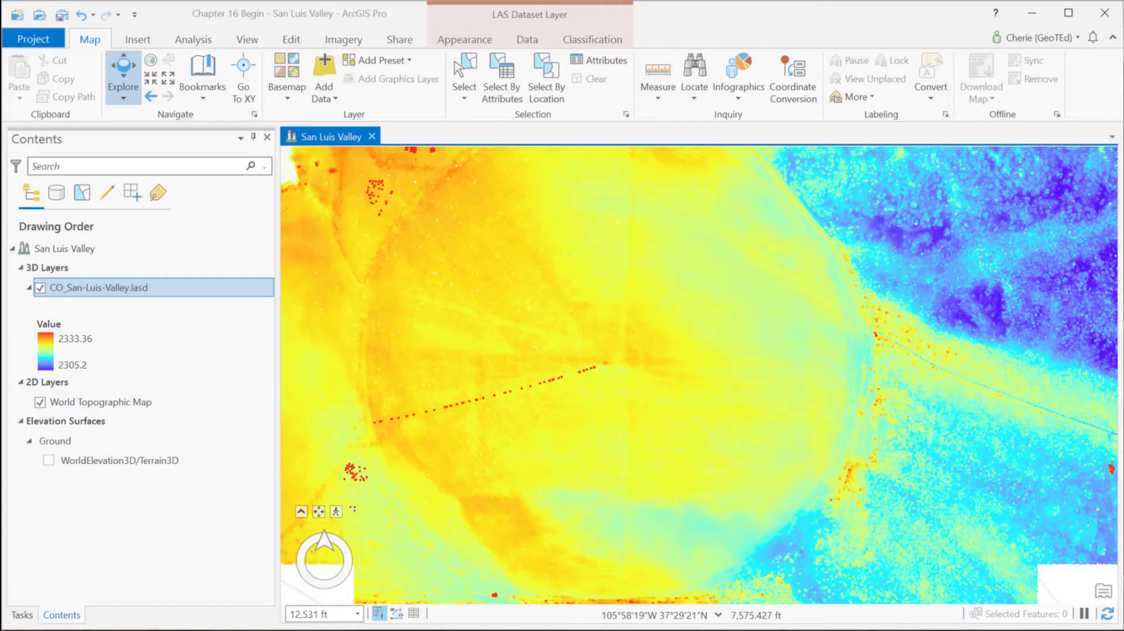
- Hide World Topographic Map and switch the basemap to World Imagery
{"action": "left_click", "coordinate": [40, 403]}
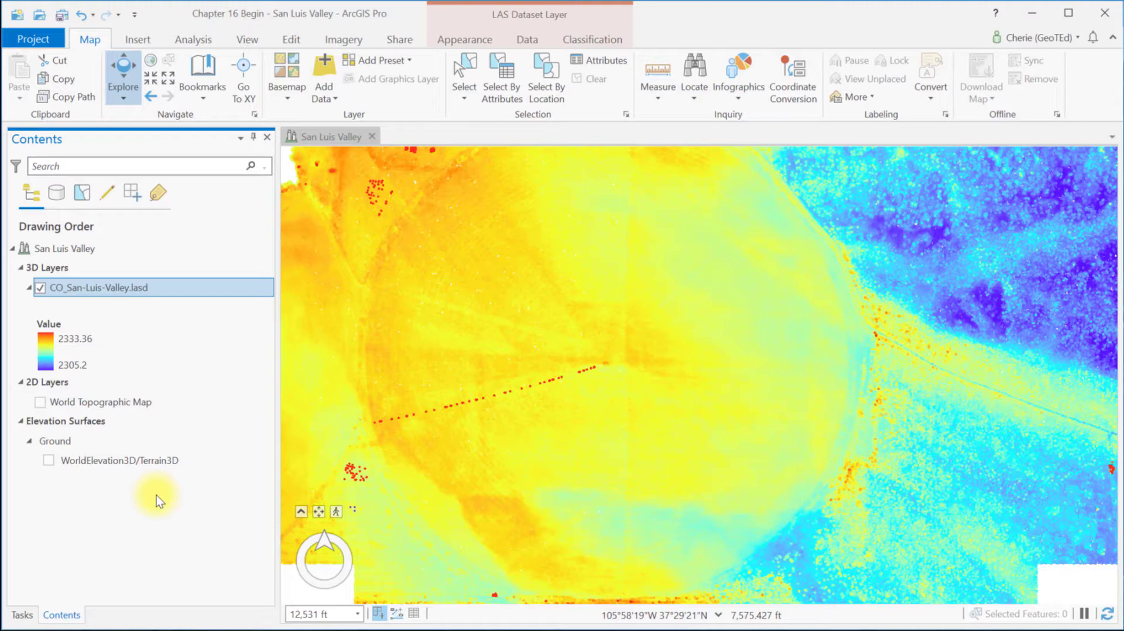
{"action": "left_click", "coordinate": [283, 94]}
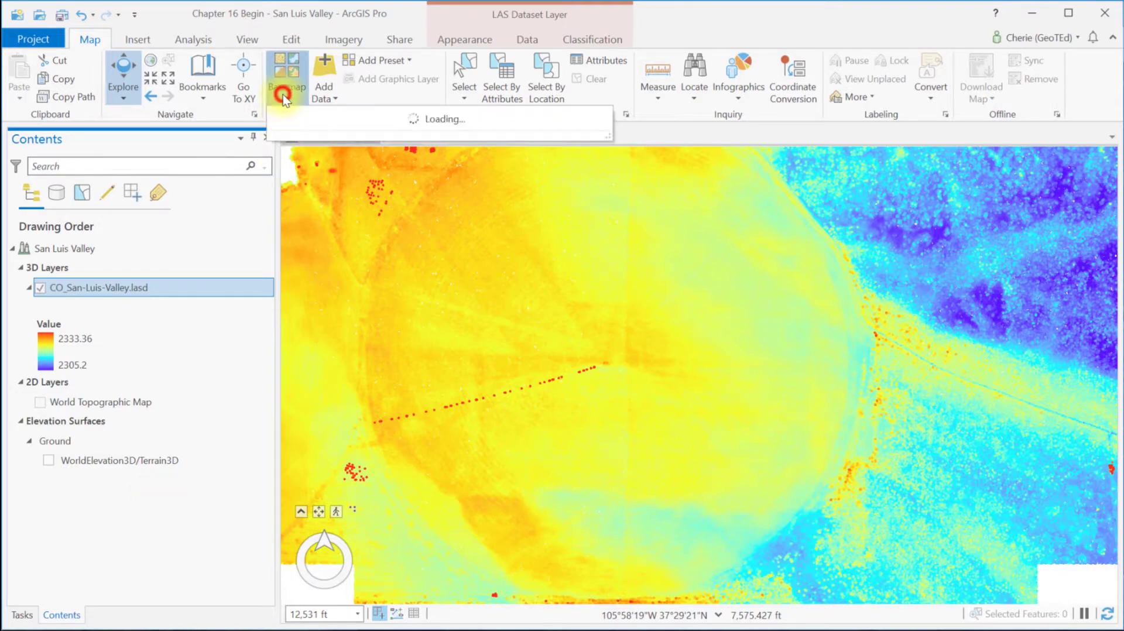
{"action": "left_click", "coordinate": [328, 150]}
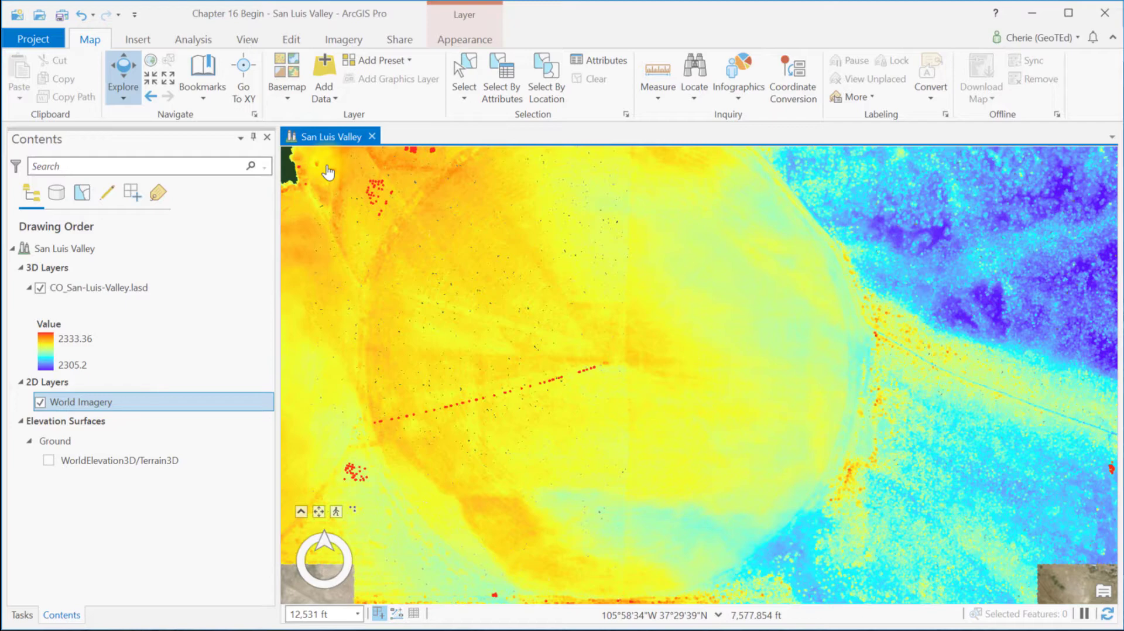
- Swipe the LAS layer back to reveal World Imagery beneath the circular flat
{"action": "left_click", "coordinate": [135, 289]}
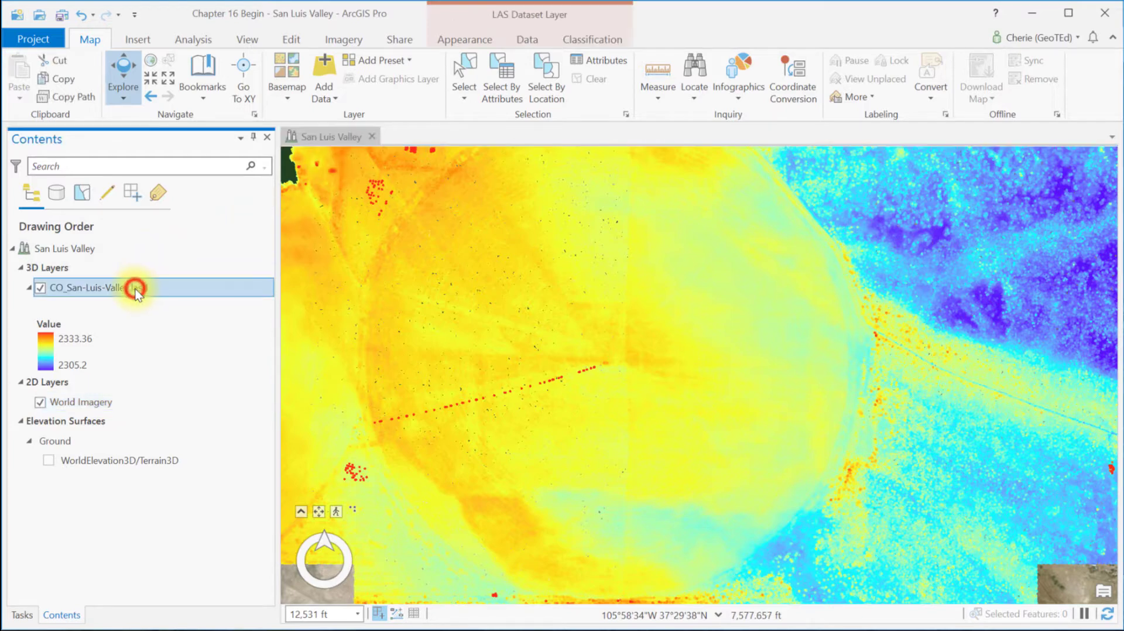
{"action": "left_click", "coordinate": [461, 41]}
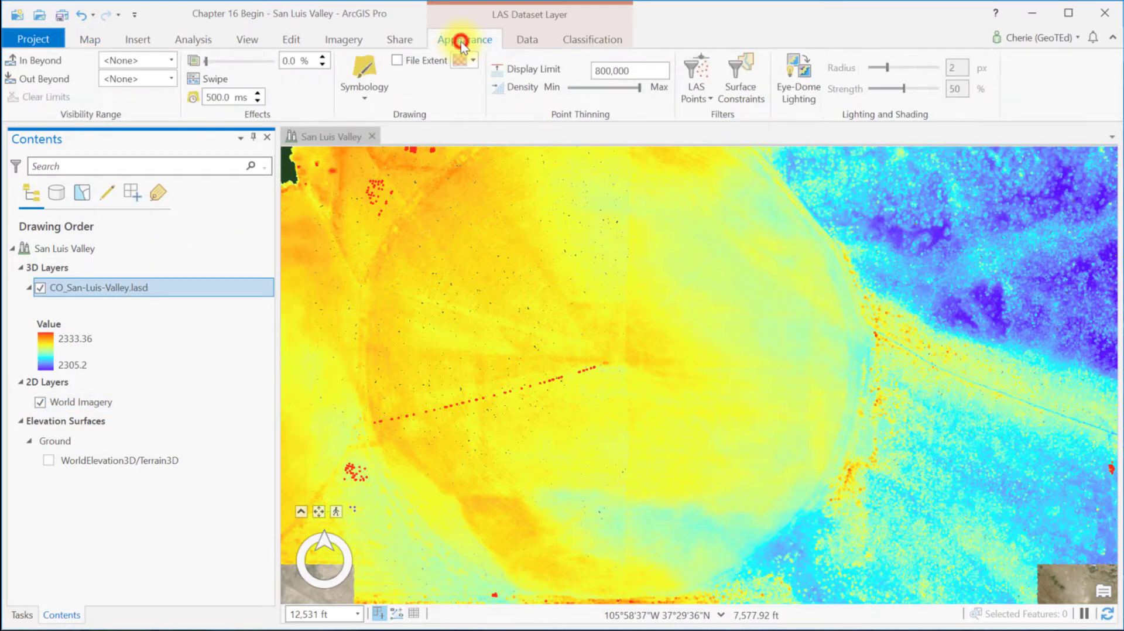
{"action": "left_click", "coordinate": [198, 76]}
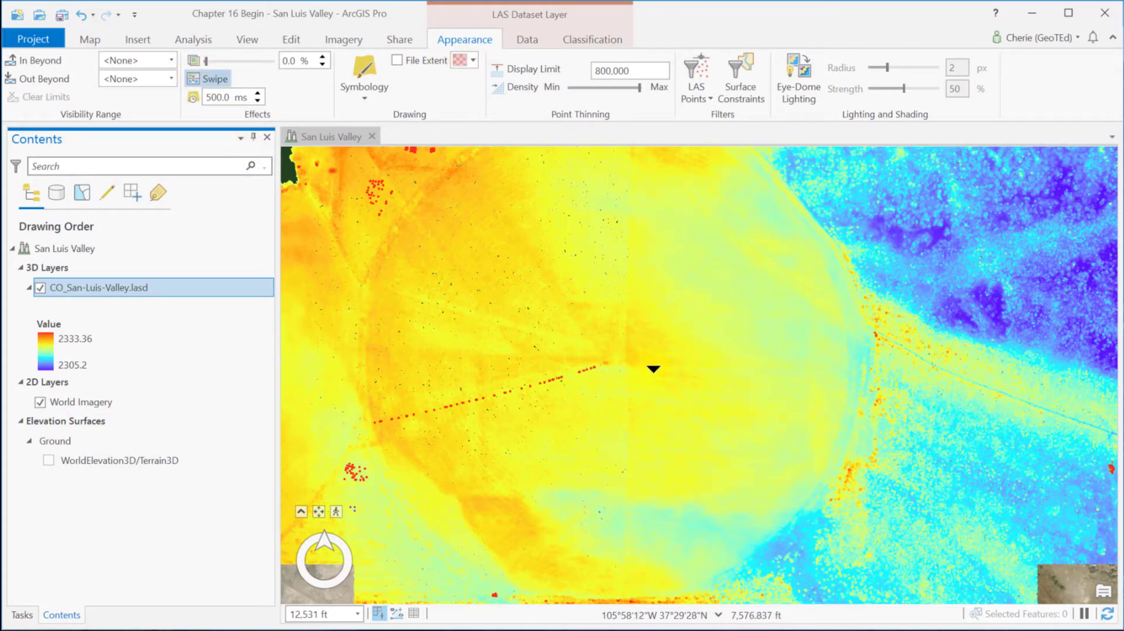
{"action": "left_click_drag", "start_coordinate": [658, 322], "coordinate": [692, 193]}
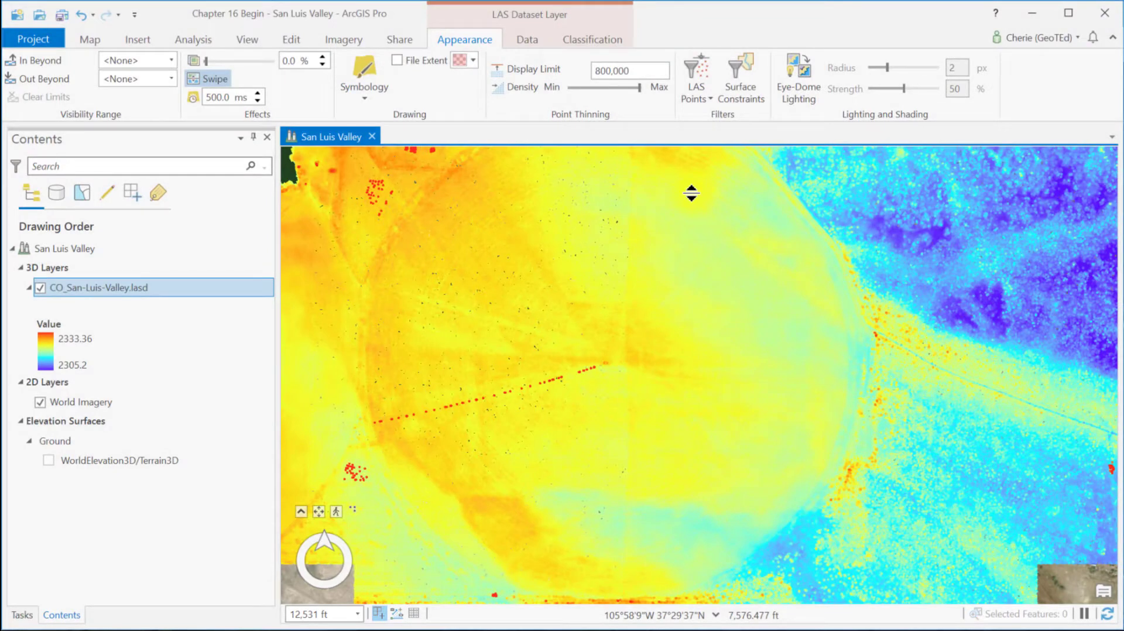
- Return to map navigation and zoom in close on the red building clusters
{"action": "left_click", "coordinate": [89, 39]}
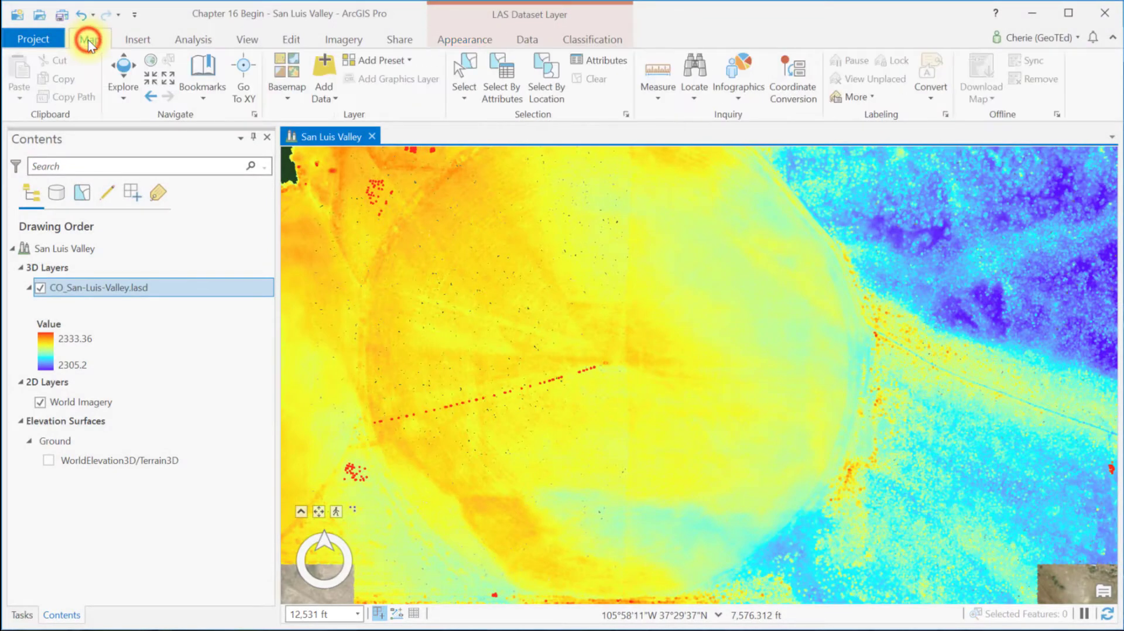
{"action": "left_click", "coordinate": [121, 65]}
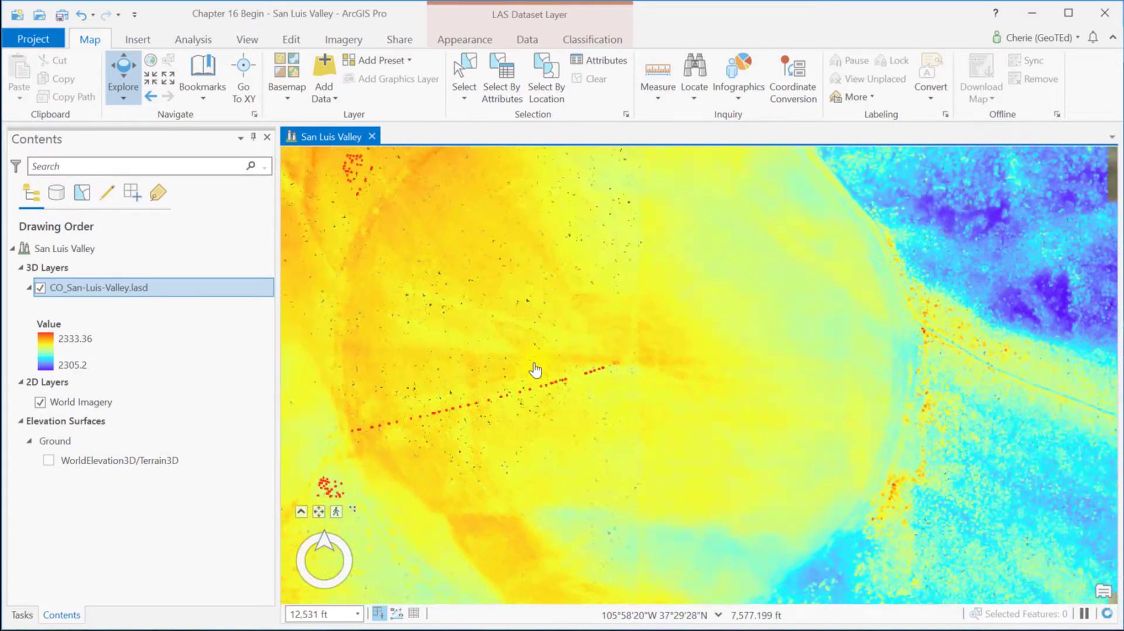
{"action": "scroll", "coordinate": [535, 369], "scroll_direction": "down", "scroll_amount": 2}
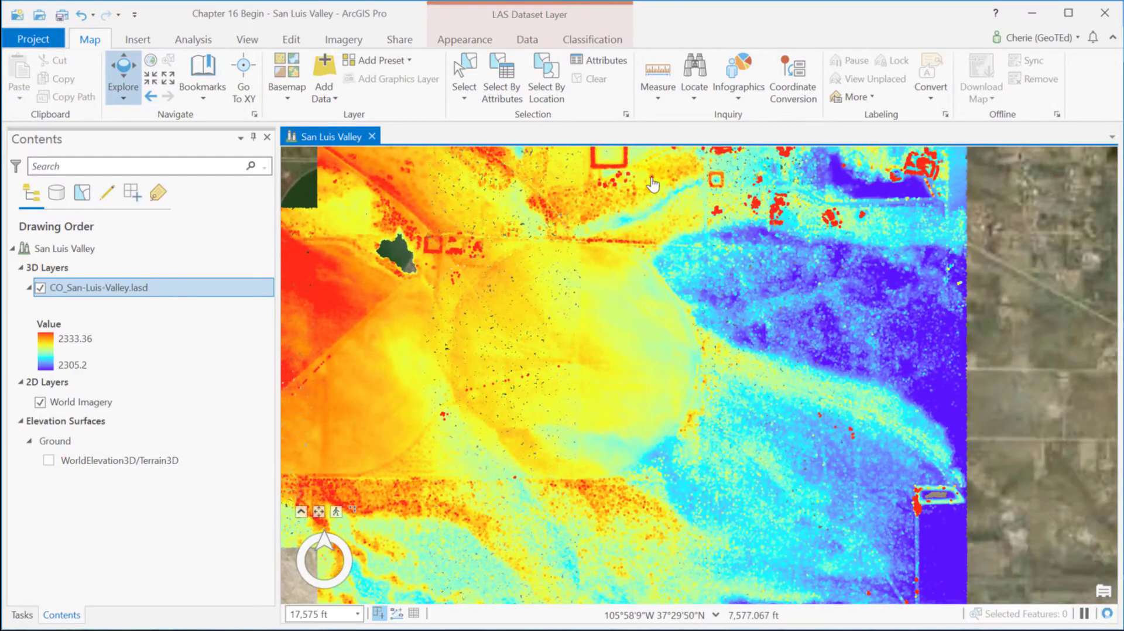
{"action": "left_click_drag", "start_coordinate": [689, 202], "coordinate": [456, 392]}
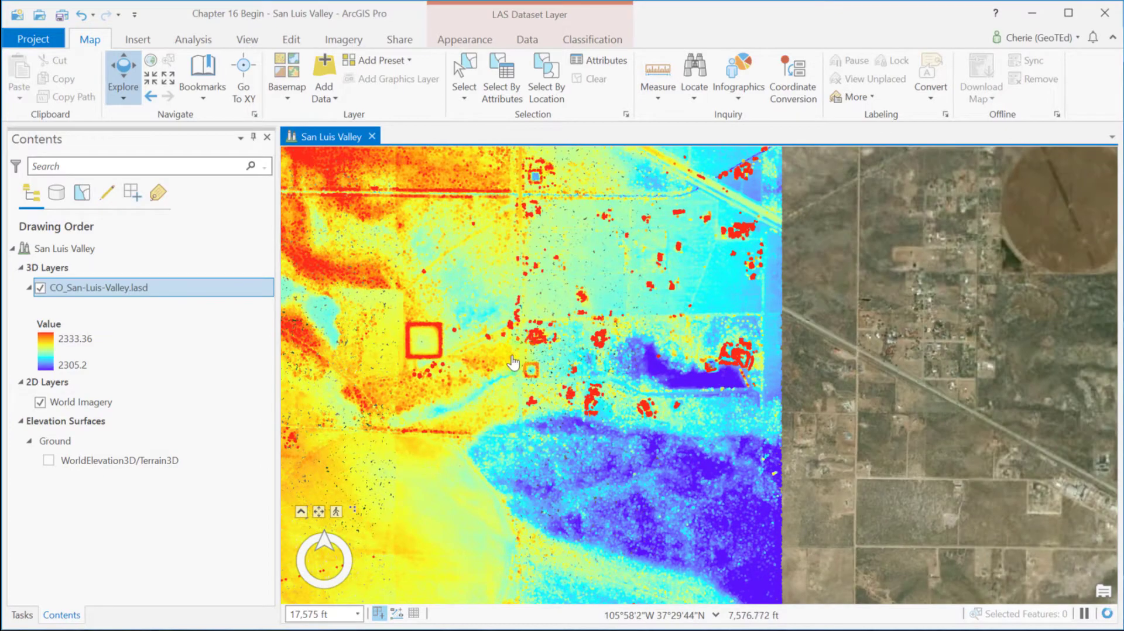
{"action": "scroll", "coordinate": [530, 415], "scroll_direction": "down", "scroll_amount": 2}
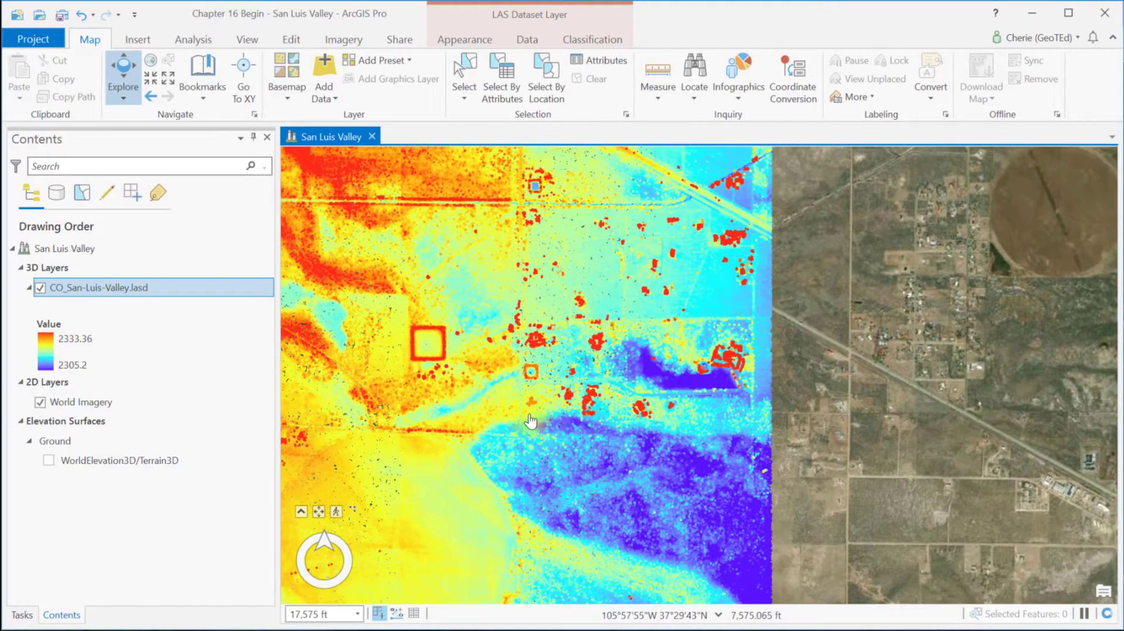
{"action": "scroll", "coordinate": [531, 420], "scroll_direction": "up", "scroll_amount": 2}
{"action": "scroll", "coordinate": [531, 420], "scroll_direction": "up", "scroll_amount": 4}
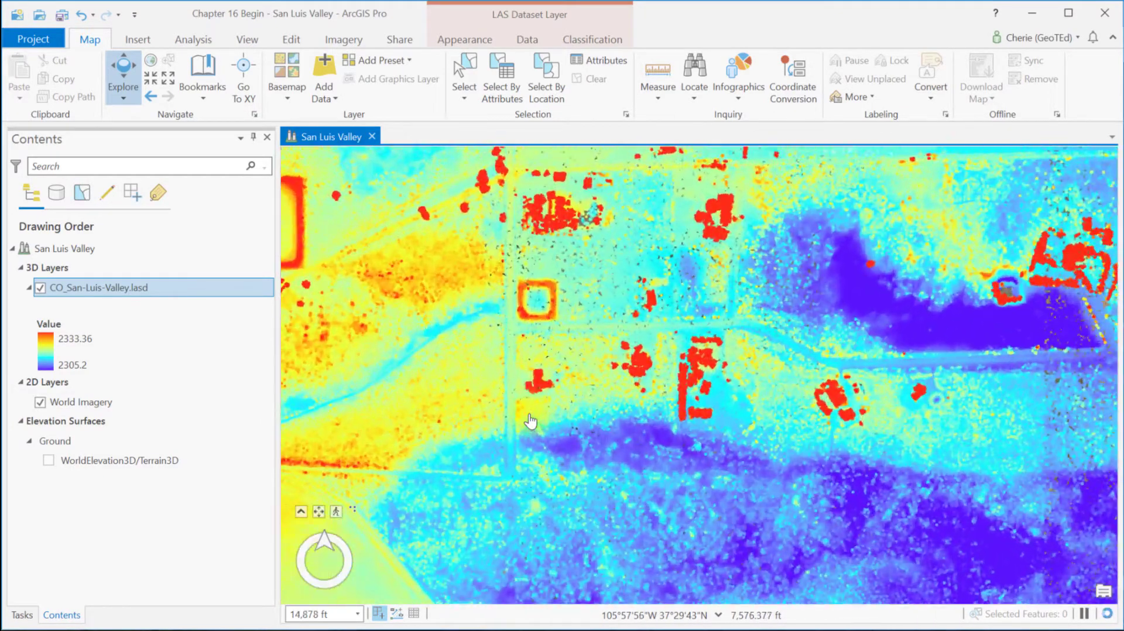
{"action": "scroll", "coordinate": [532, 417], "scroll_direction": "up", "scroll_amount": 3}
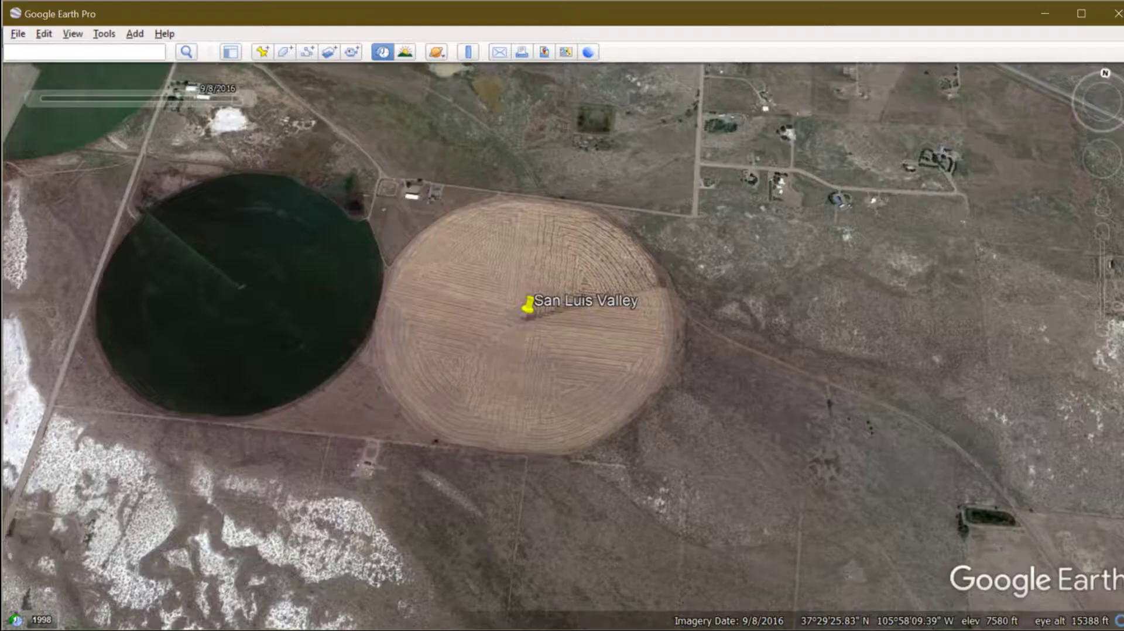
- Pan and zoom in on the house beside the dirt roads east of the field
{"action": "left_click_drag", "start_coordinate": [604, 271], "coordinate": [261, 425]}
{"action": "scroll", "coordinate": [289, 431], "scroll_direction": "up", "scroll_amount": 3}
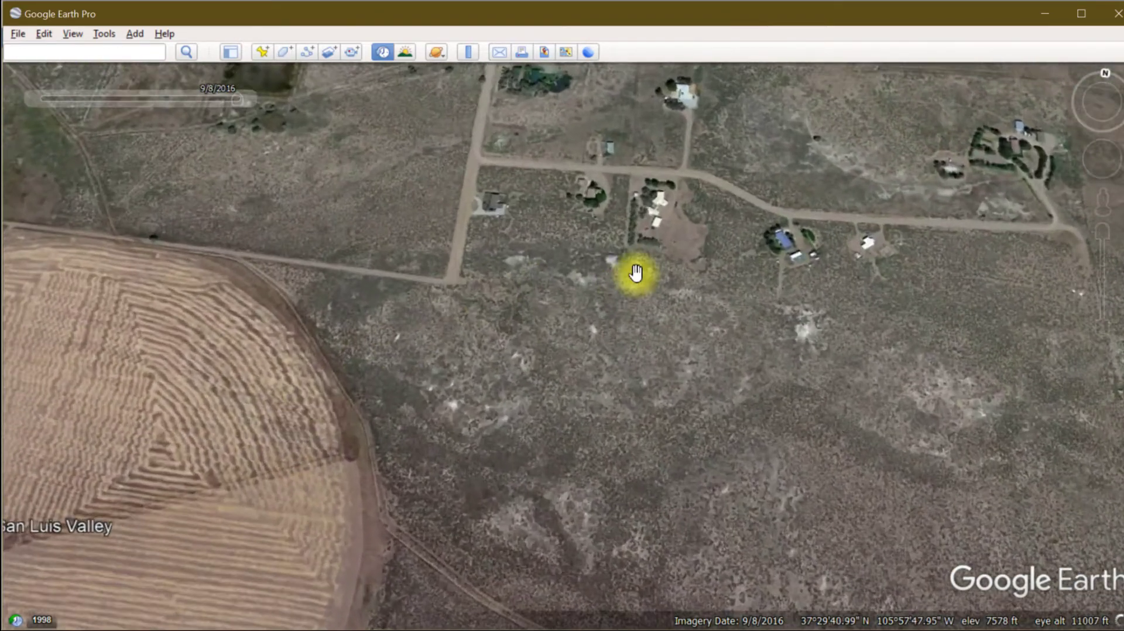
{"action": "left_click_drag", "start_coordinate": [632, 279], "coordinate": [620, 469]}
{"action": "scroll", "coordinate": [574, 484], "scroll_direction": "up", "scroll_amount": 2}
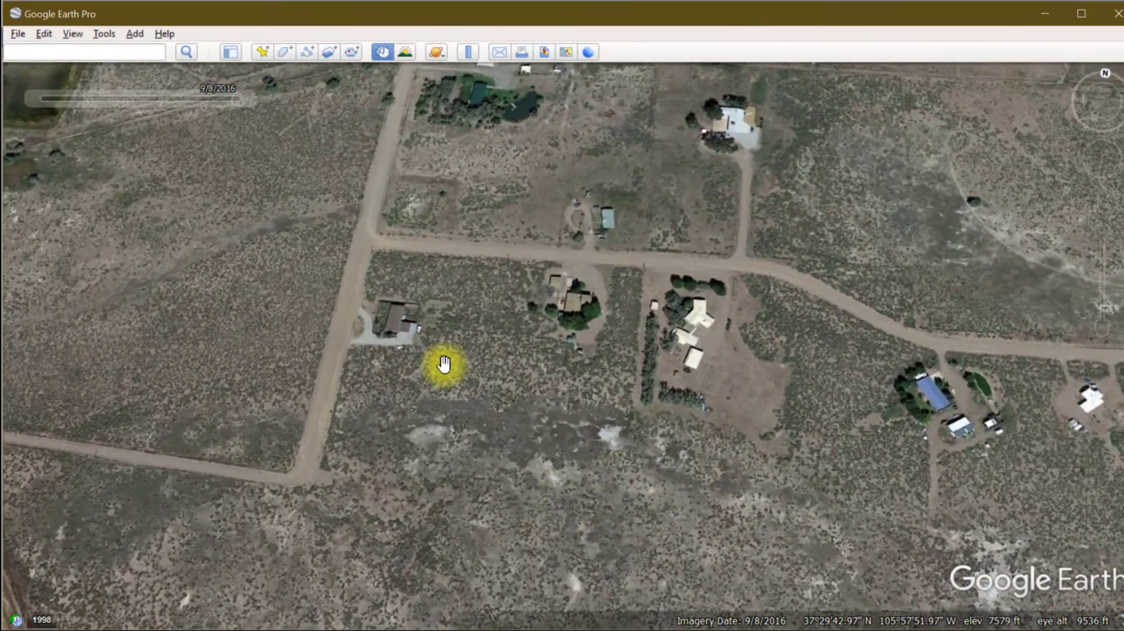
{"action": "left_click_drag", "start_coordinate": [445, 370], "coordinate": [583, 425]}
{"action": "scroll", "coordinate": [571, 433], "scroll_direction": "up", "scroll_amount": 2}
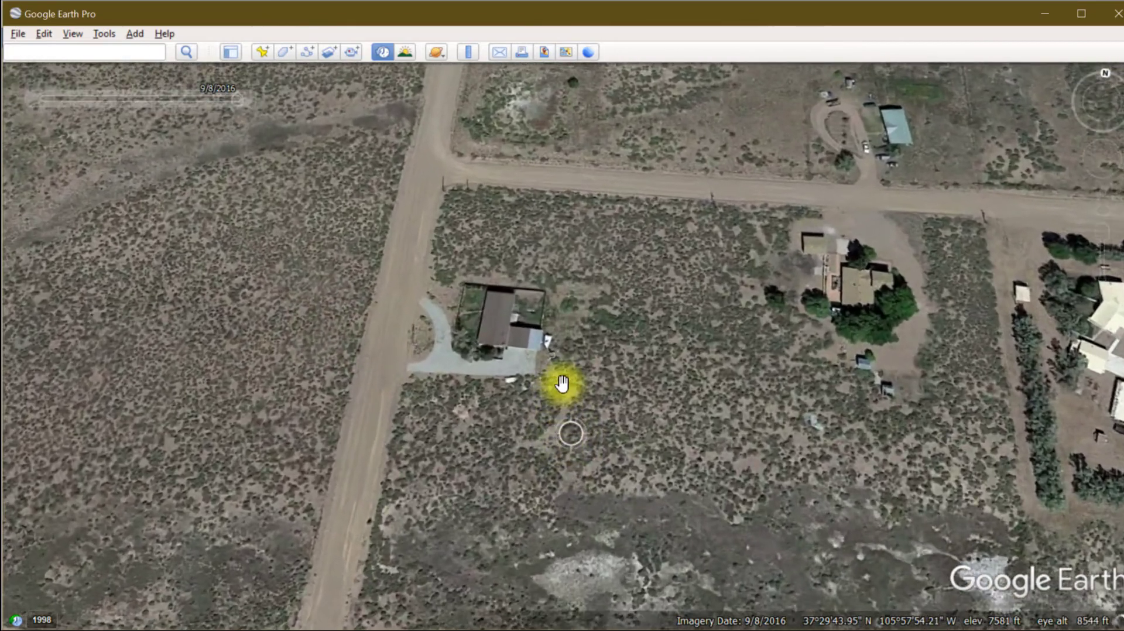
{"action": "left_click_drag", "start_coordinate": [563, 384], "coordinate": [626, 408]}
{"action": "scroll", "coordinate": [626, 408], "scroll_direction": "up", "scroll_amount": 2}
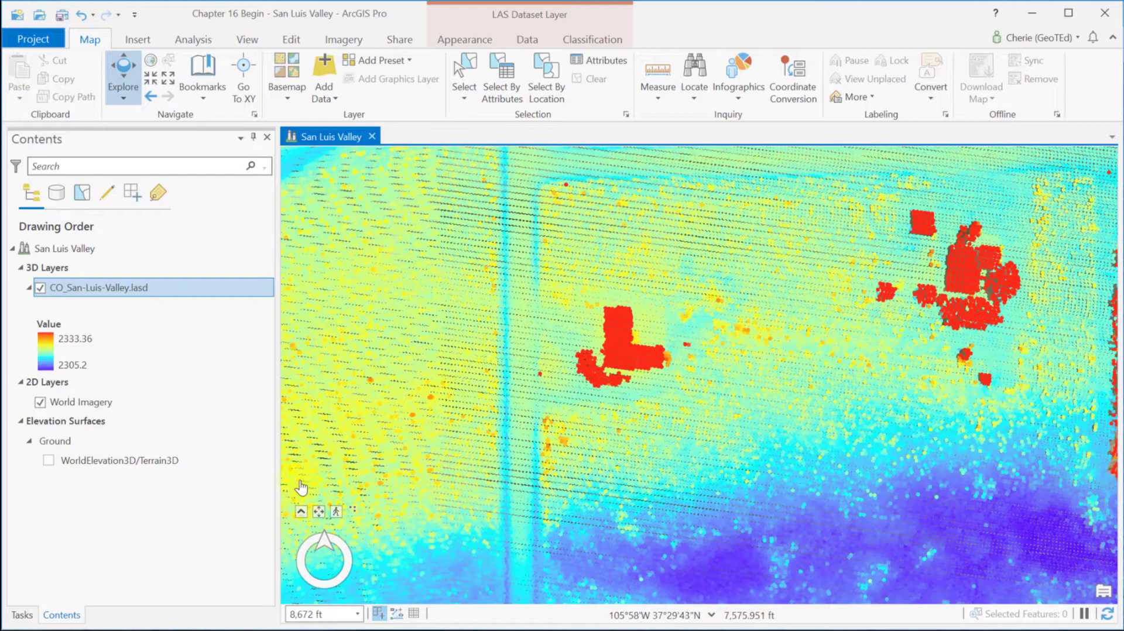
- Tilt to an oblique 3D view and read pop-ups for a building point and a ground point
{"action": "left_click", "coordinate": [300, 512]}
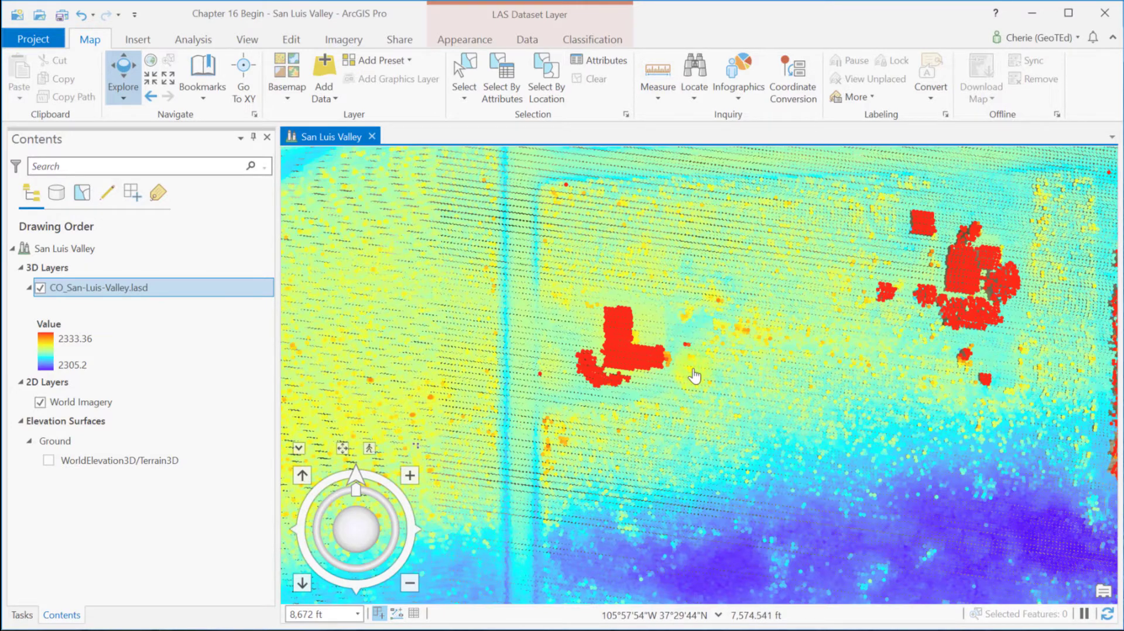
{"action": "middle_click_drag", "start_coordinate": [692, 370], "coordinate": [685, 249]}
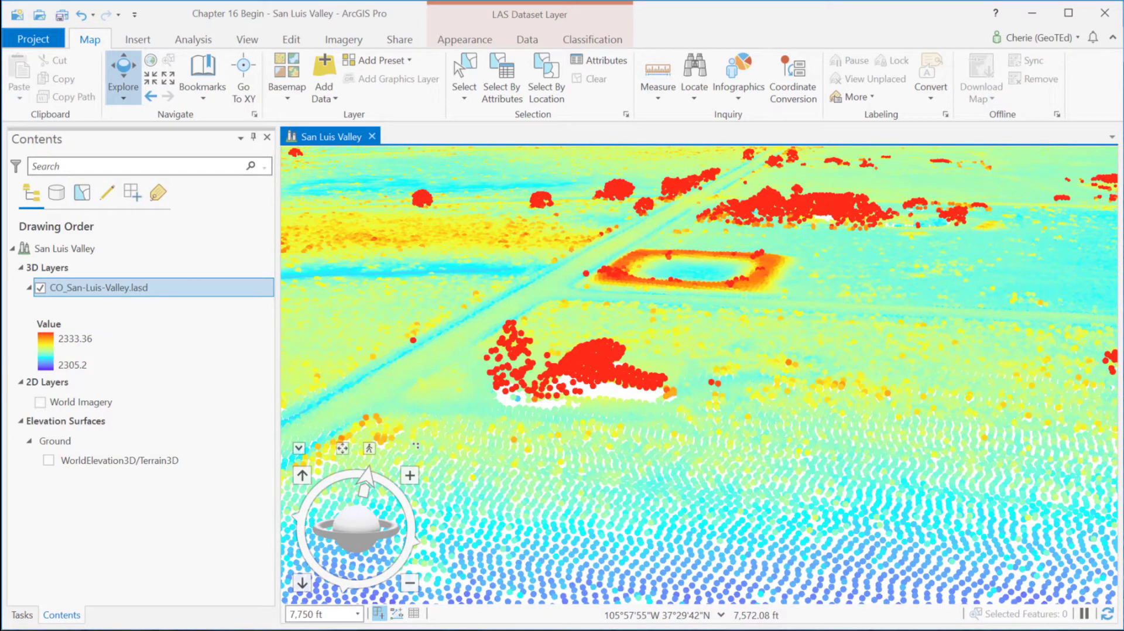
{"action": "left_click", "coordinate": [585, 361]}
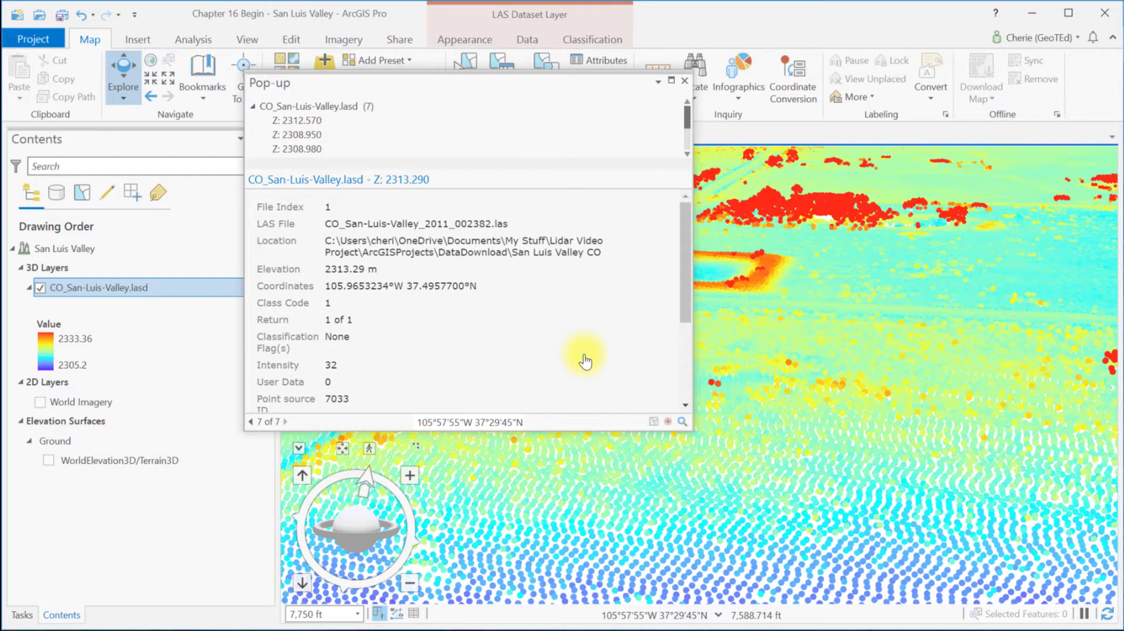
{"action": "left_click", "coordinate": [683, 81]}
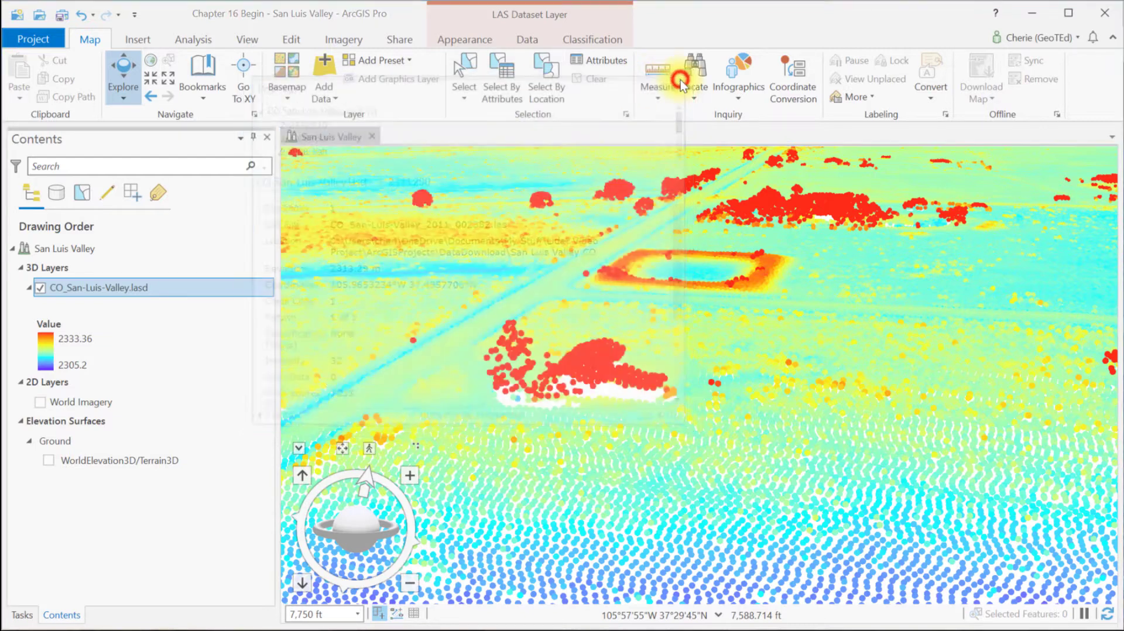
{"action": "left_click", "coordinate": [452, 410]}
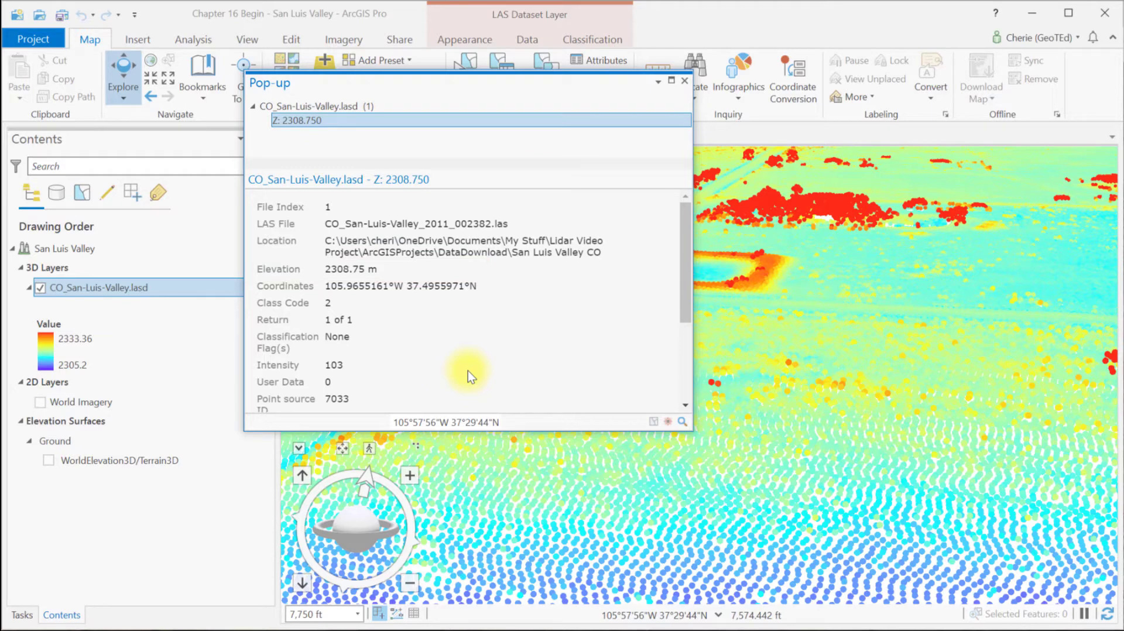
{"action": "left_click", "coordinate": [685, 81]}
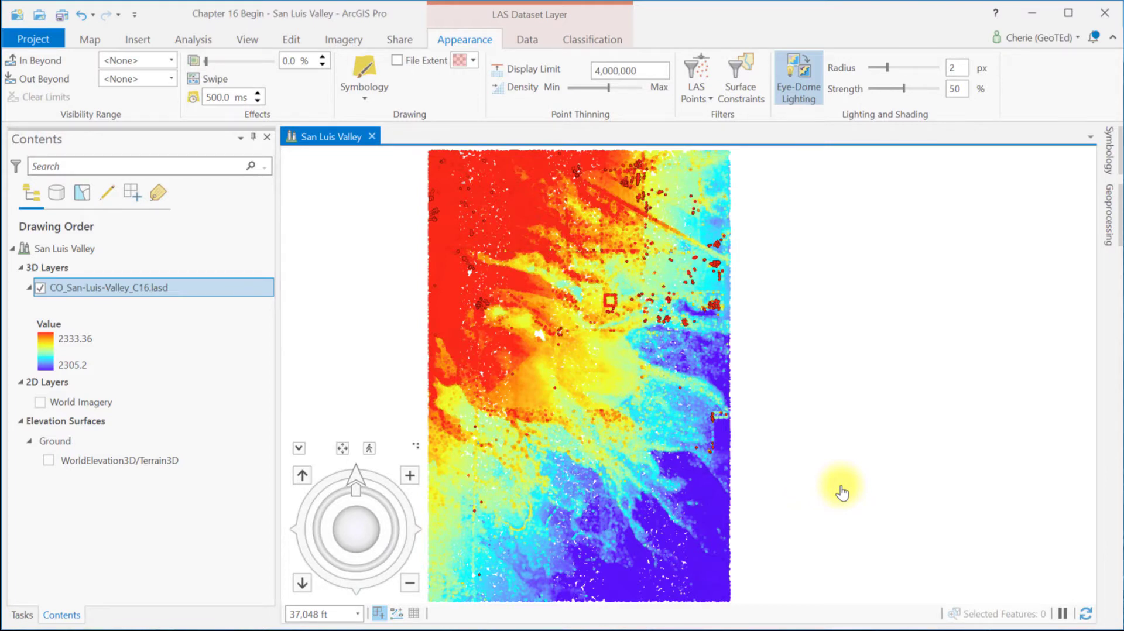
- Draw the LAS points by Classification and select the 1 Unassigned class
{"action": "left_click", "coordinate": [363, 73]}
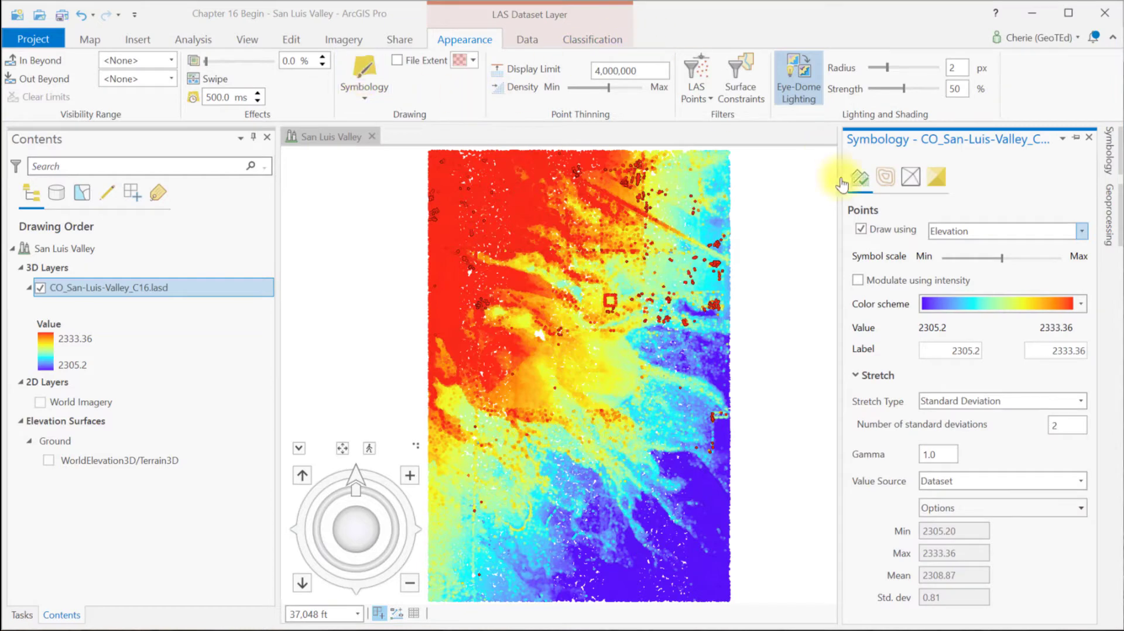
{"action": "left_click", "coordinate": [1081, 234]}
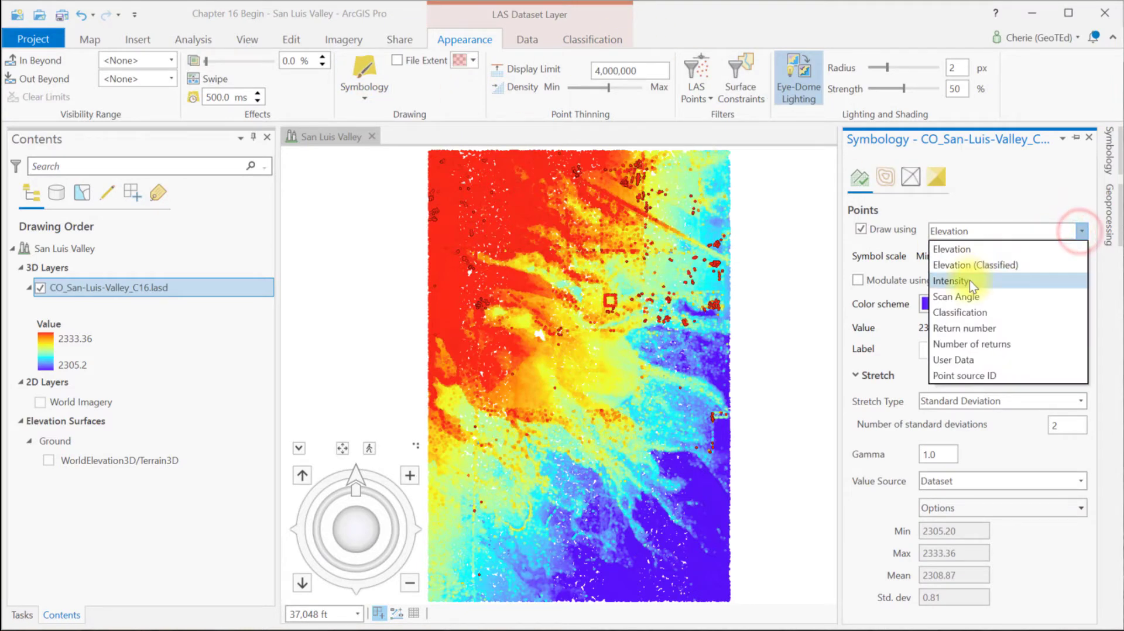
{"action": "left_click", "coordinate": [961, 309]}
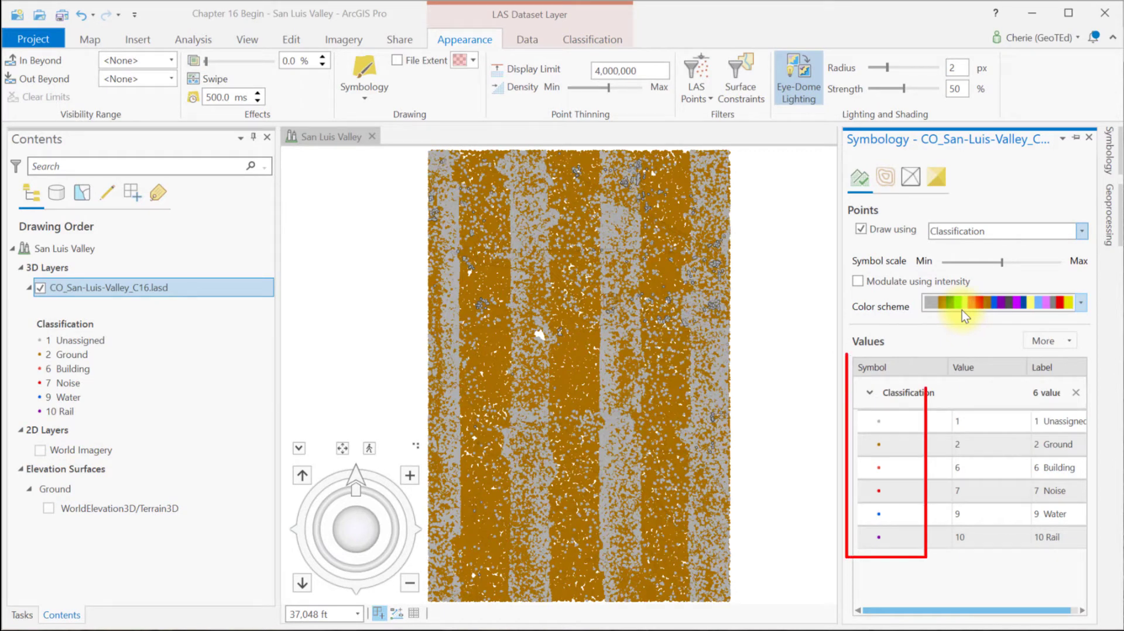
{"action": "left_click", "coordinate": [912, 421]}
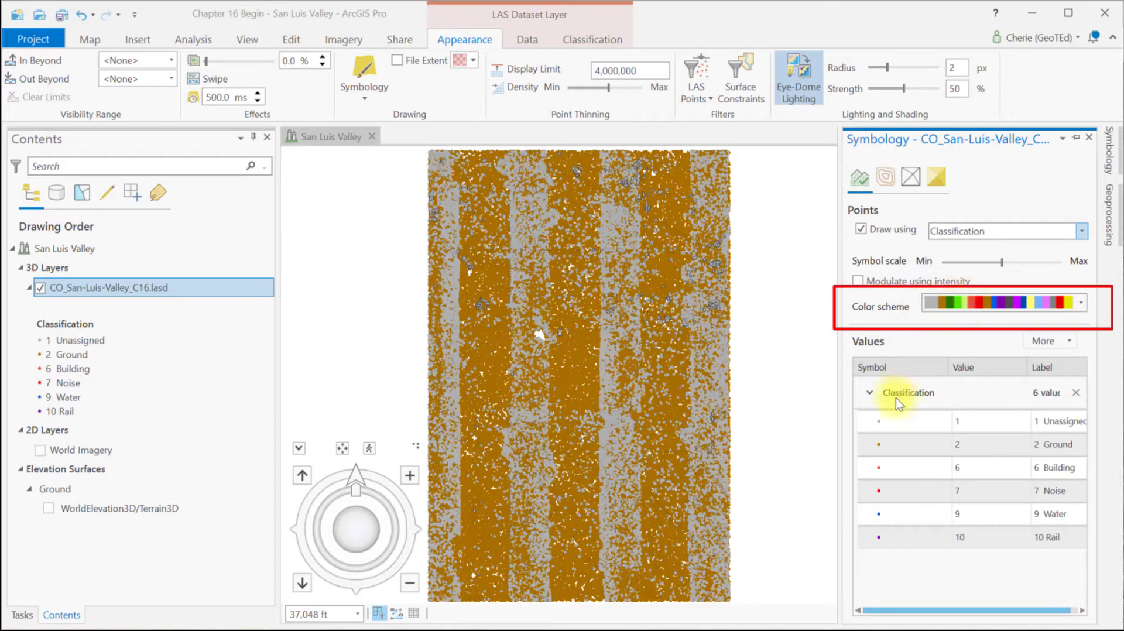
{"action": "left_click", "coordinate": [888, 422]}
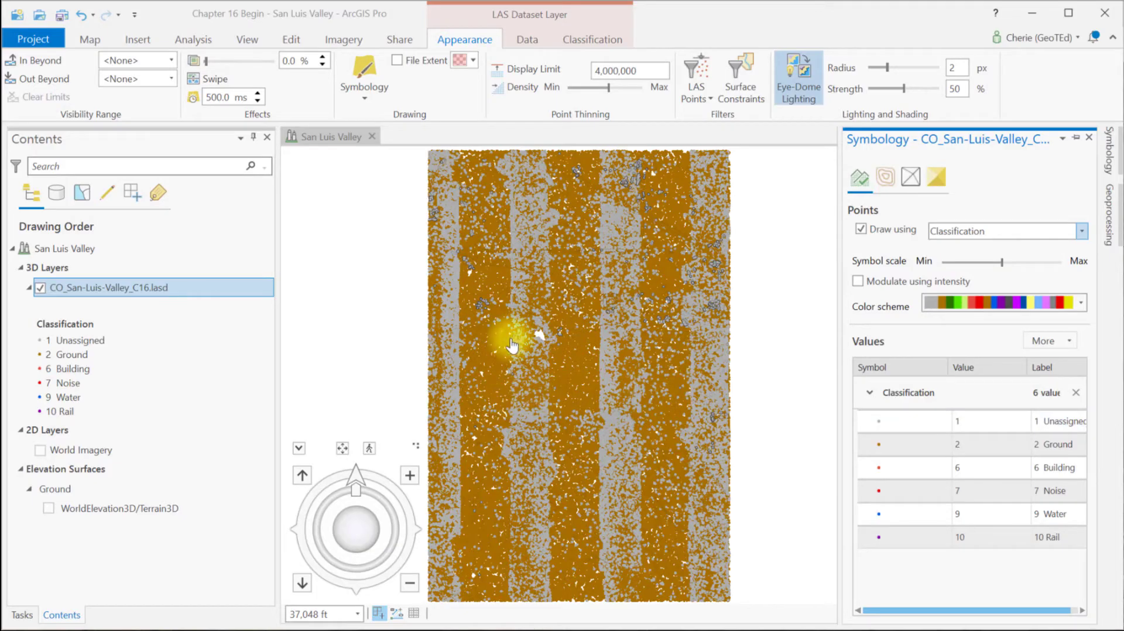
- Zoom and pan to centre the point-free lake gap edged by Water points
{"action": "scroll", "coordinate": [531, 347], "scroll_direction": "up", "scroll_amount": 2}
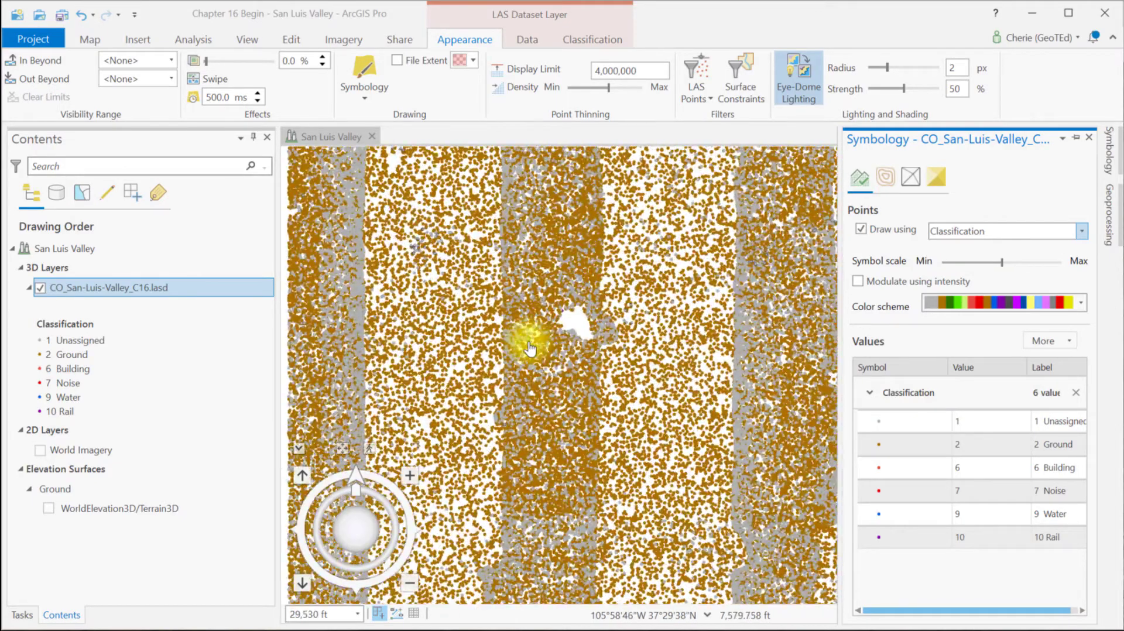
{"action": "scroll", "coordinate": [531, 347], "scroll_direction": "up", "scroll_amount": 4}
{"action": "left_click", "coordinate": [527, 340]}
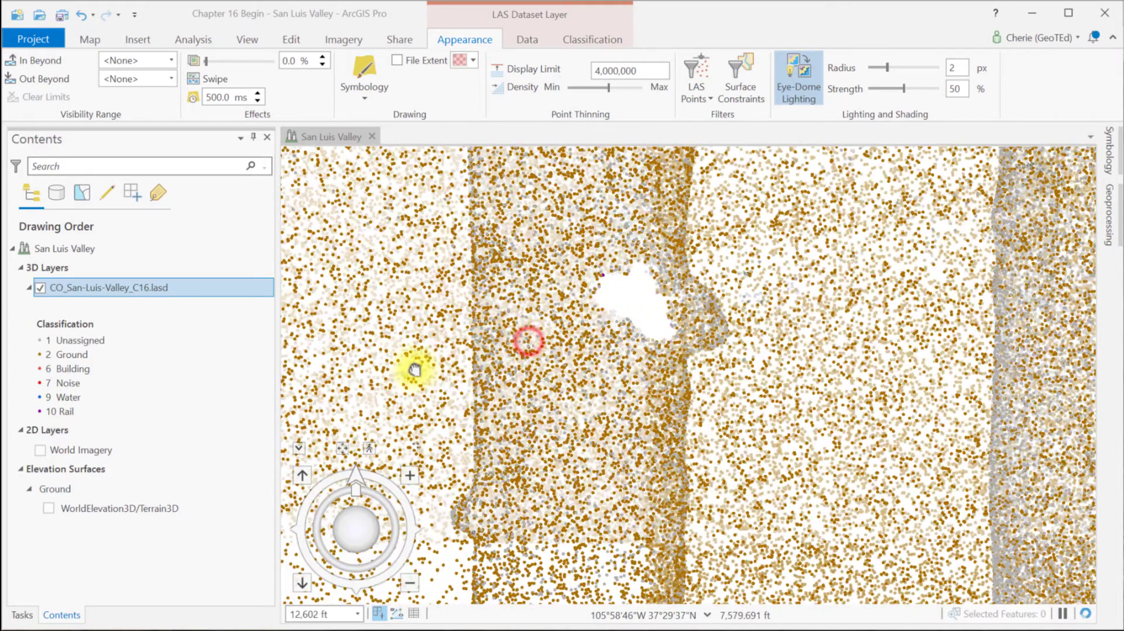
{"action": "scroll", "coordinate": [564, 333], "scroll_direction": "up", "scroll_amount": 3}
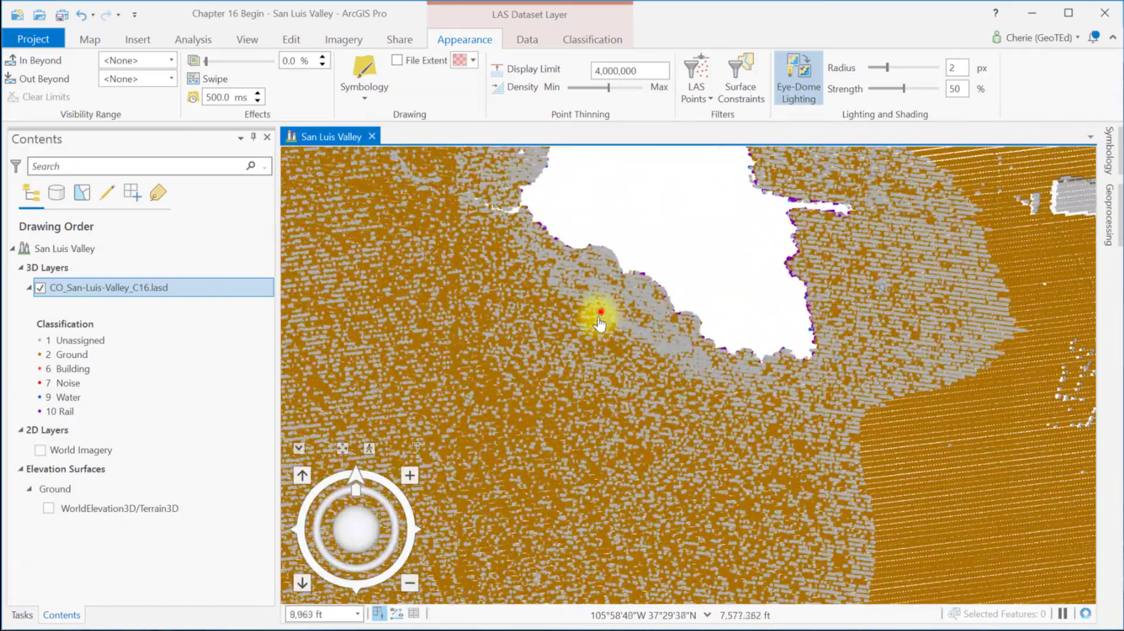
{"action": "left_click_drag", "start_coordinate": [599, 310], "coordinate": [459, 479]}
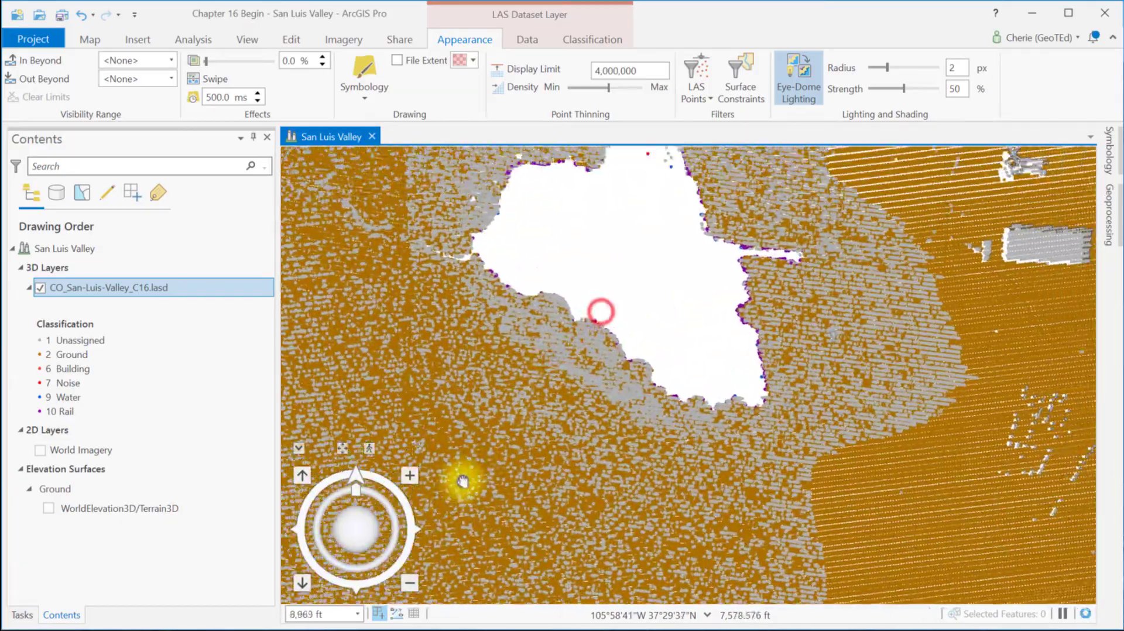
{"action": "left_click_drag", "start_coordinate": [527, 311], "coordinate": [409, 499]}
{"action": "scroll", "coordinate": [561, 350], "scroll_direction": "up", "scroll_amount": 2}
{"action": "left_click_drag", "start_coordinate": [561, 349], "coordinate": [561, 397]}
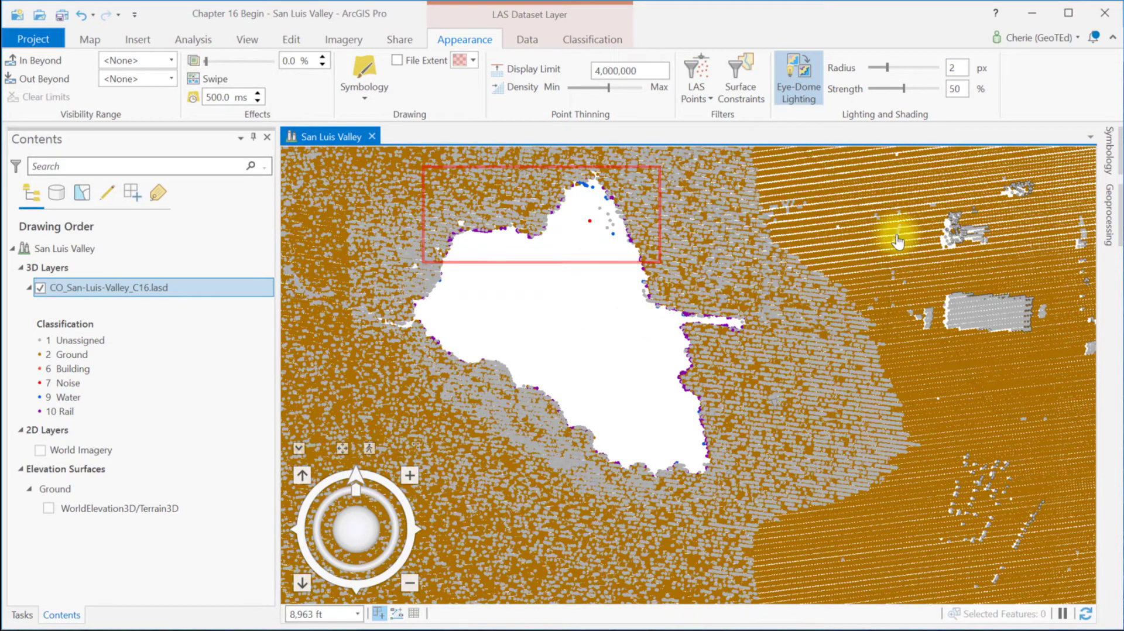
- Draw the points by Return number, colouring return 1 dark blue, 2 cyan and 4 red
{"action": "left_click", "coordinate": [1108, 154]}
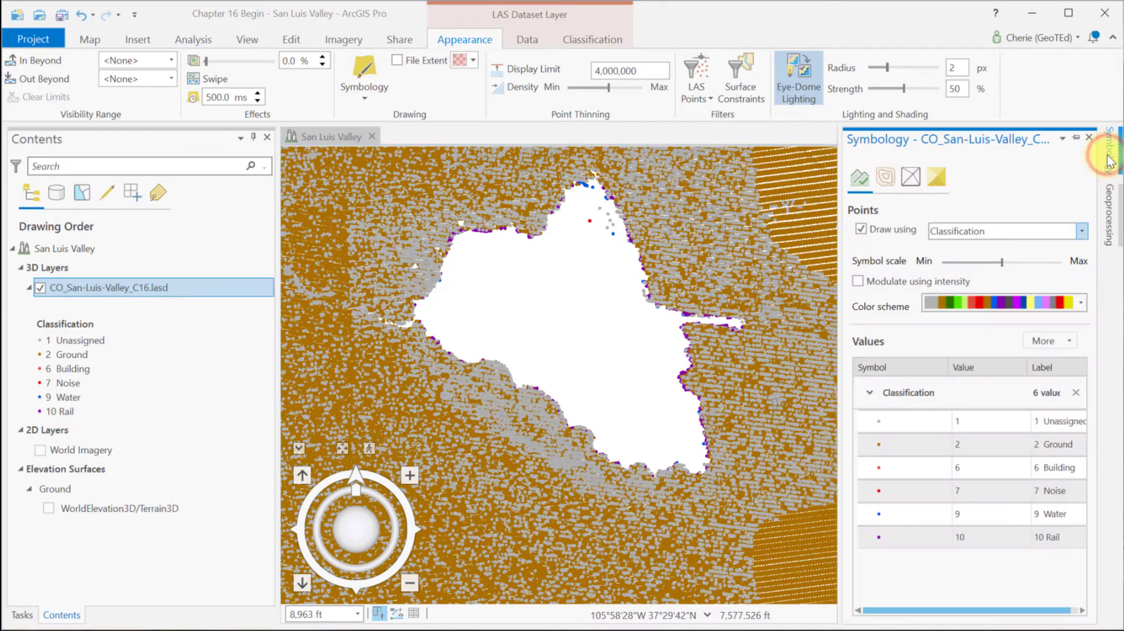
{"action": "left_click", "coordinate": [1080, 233]}
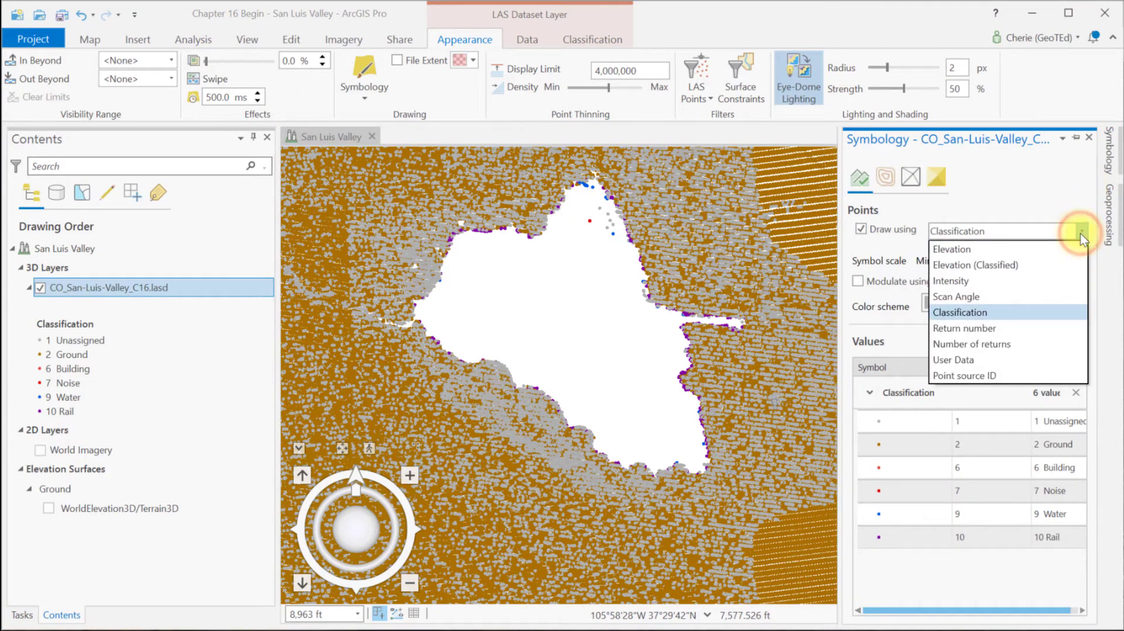
{"action": "left_click", "coordinate": [1013, 328]}
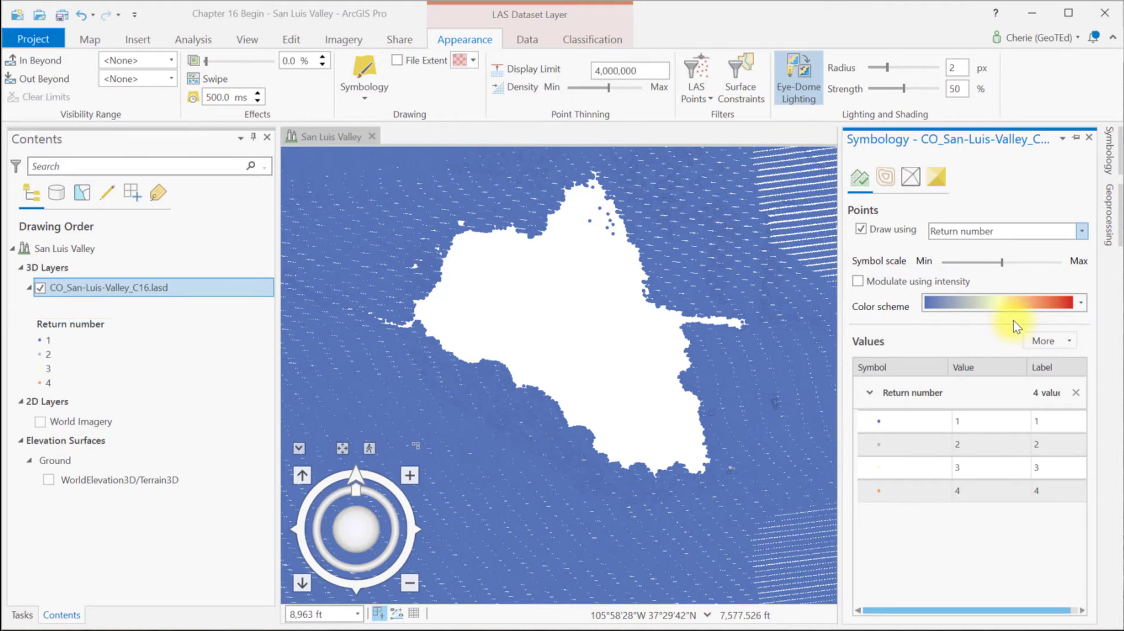
{"action": "left_click", "coordinate": [878, 421]}
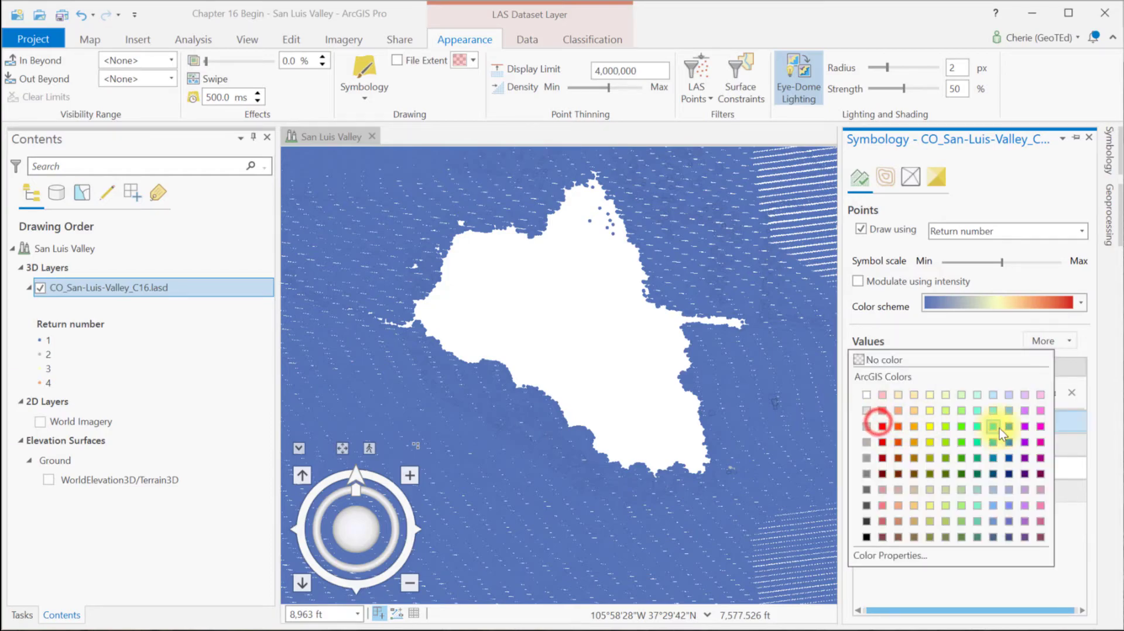
{"action": "left_click", "coordinate": [1008, 456]}
{"action": "left_click", "coordinate": [874, 446]}
{"action": "left_click", "coordinate": [977, 411]}
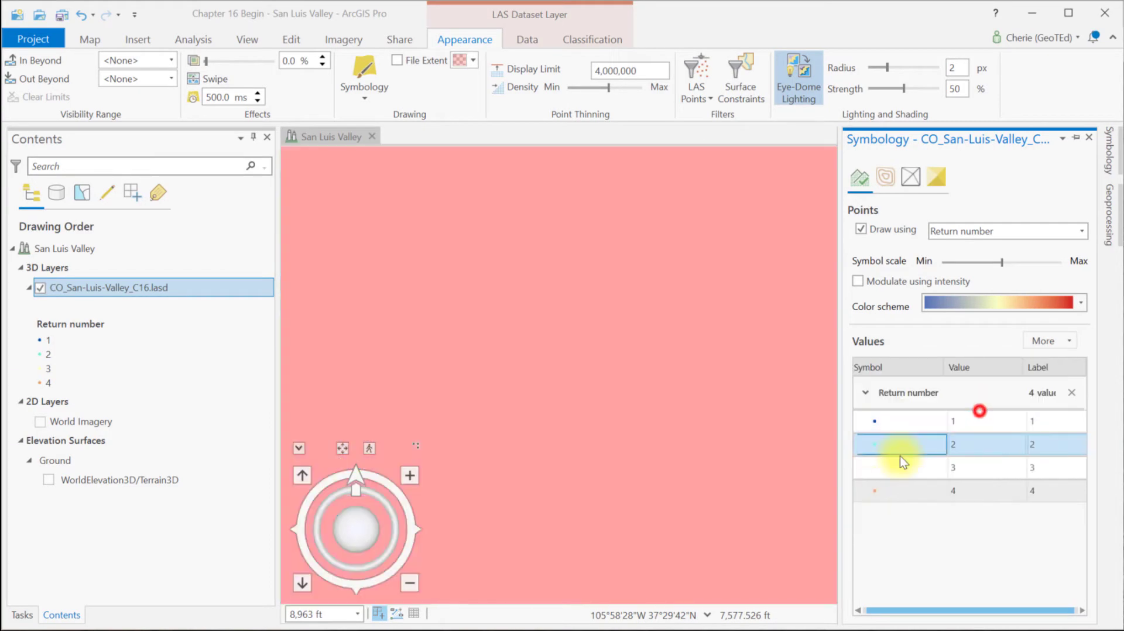
{"action": "left_click", "coordinate": [874, 489]}
{"action": "left_click", "coordinate": [876, 490]}
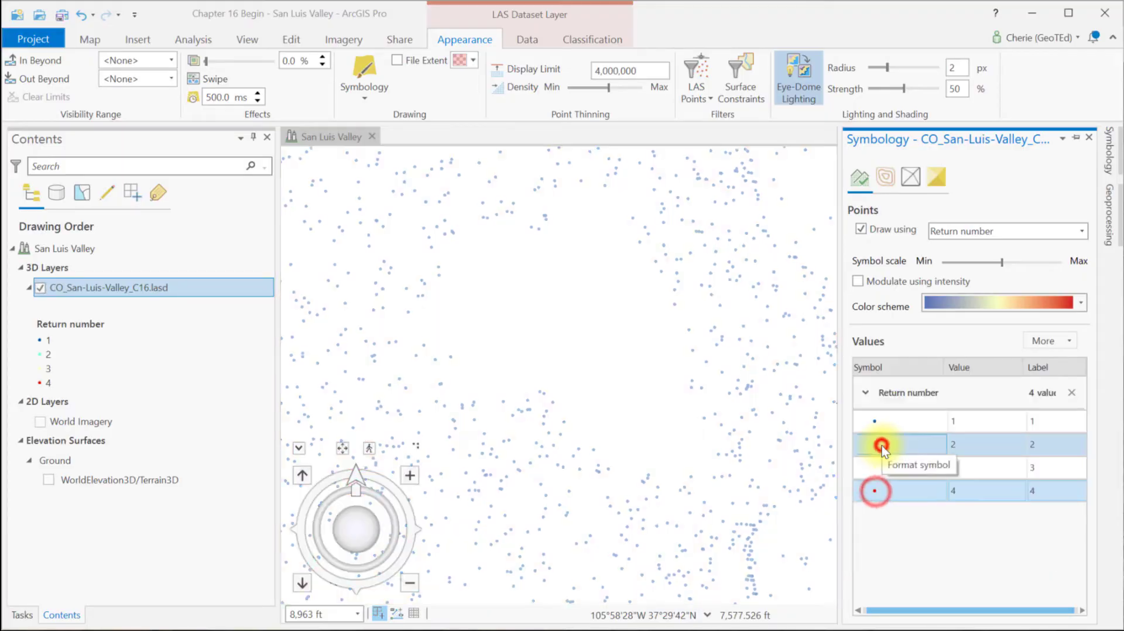
{"action": "left_click", "coordinate": [881, 445]}
- Jump to a close-up bookmarked location
{"action": "left_click", "coordinate": [89, 40]}
{"action": "left_click", "coordinate": [203, 76]}
{"action": "left_click", "coordinate": [388, 174]}
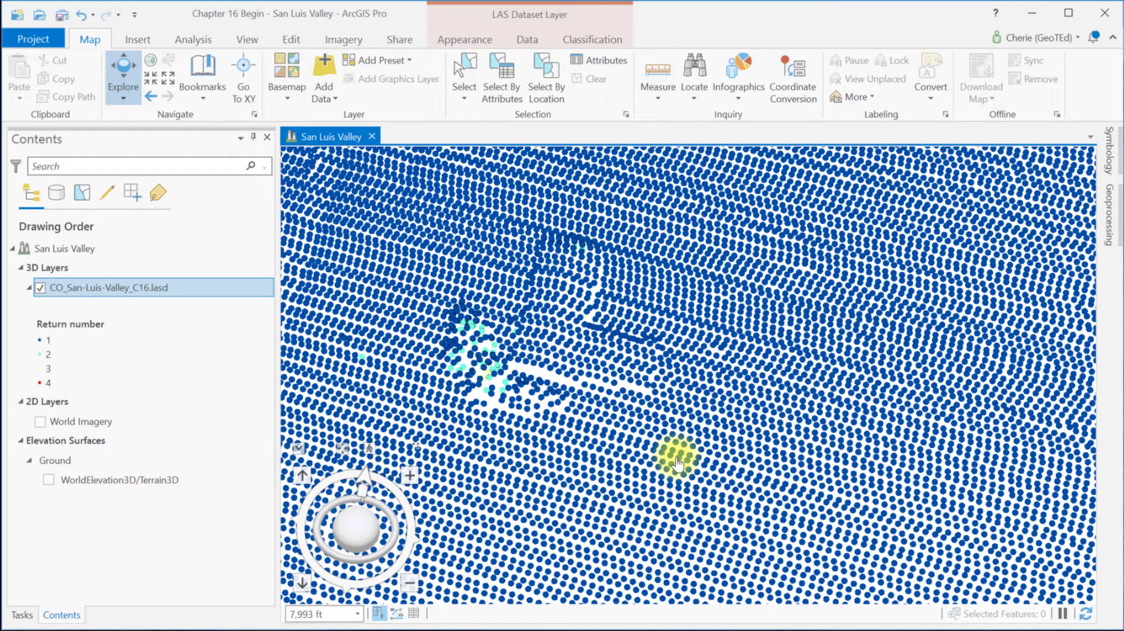
- Symbolize the C16 LAS layer by elevation points, then as a nine-class Natural Breaks elevation surface (2305.2–2333.36)
{"action": "left_click", "coordinate": [452, 40]}
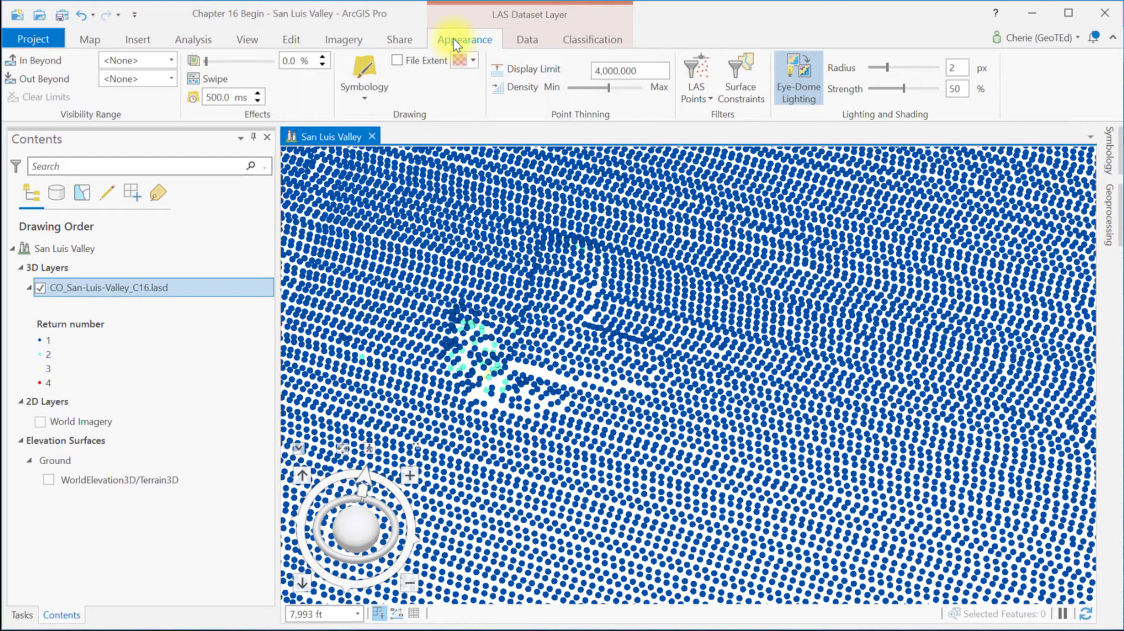
{"action": "left_click", "coordinate": [370, 98]}
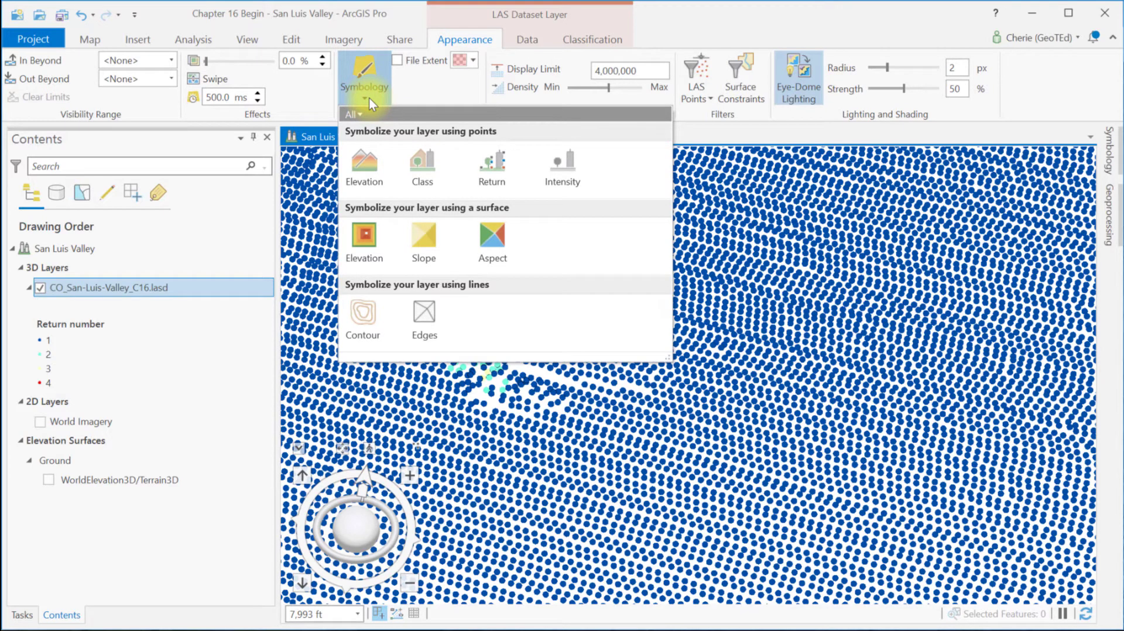
{"action": "left_click", "coordinate": [367, 170]}
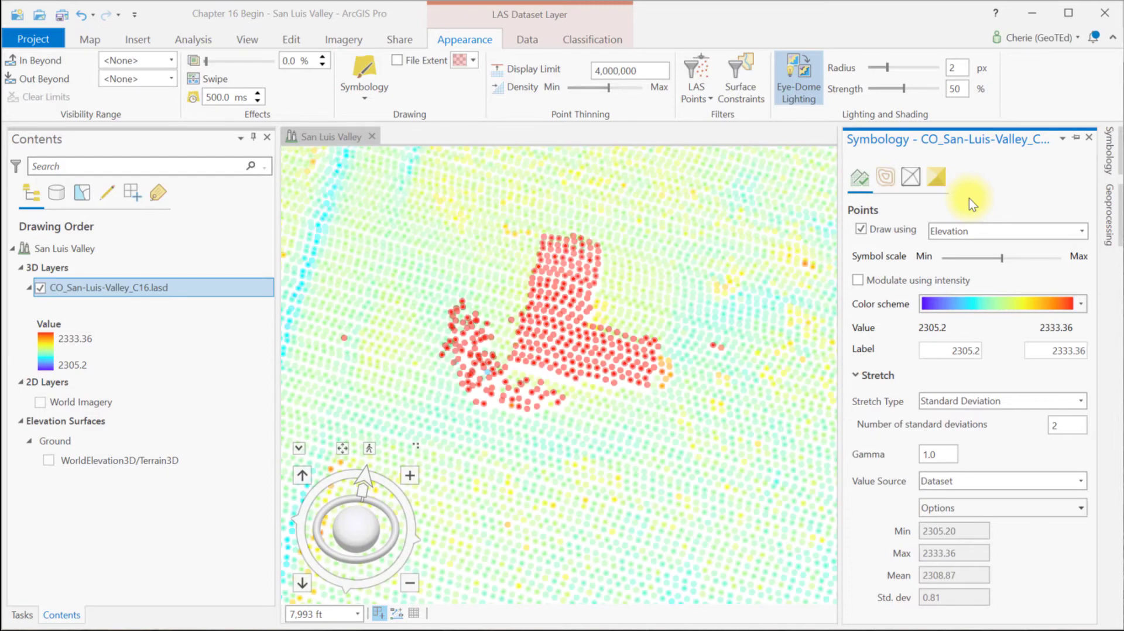
{"action": "left_click", "coordinate": [365, 93]}
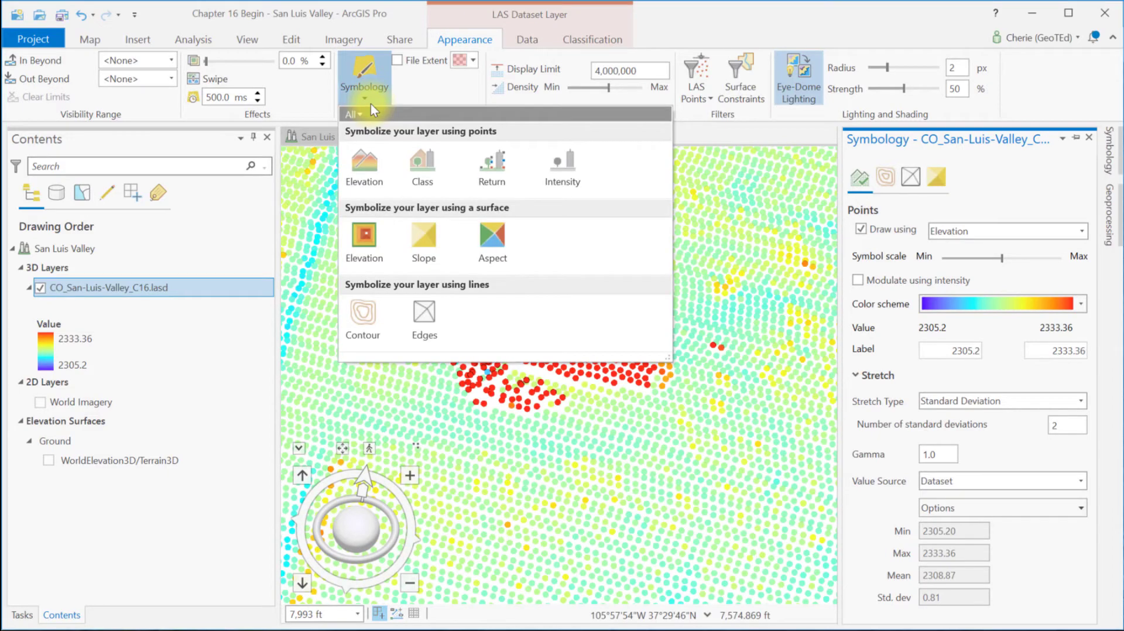
{"action": "left_click", "coordinate": [369, 234]}
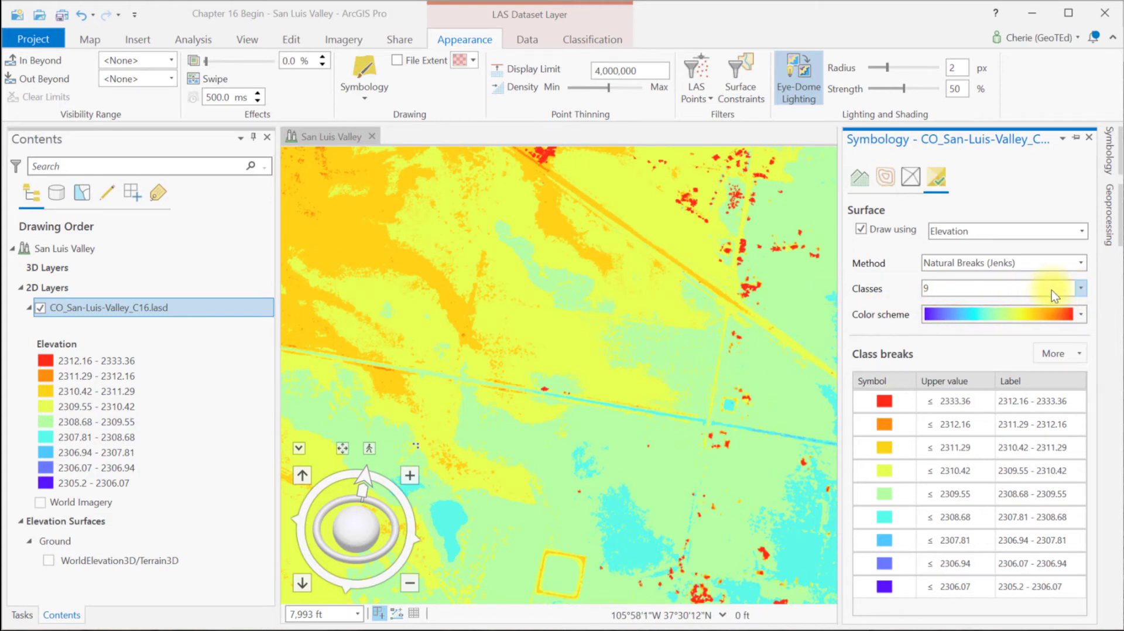
- Filter the C16 LAS points to show only Ground-classified points
{"action": "left_click", "coordinate": [708, 96]}
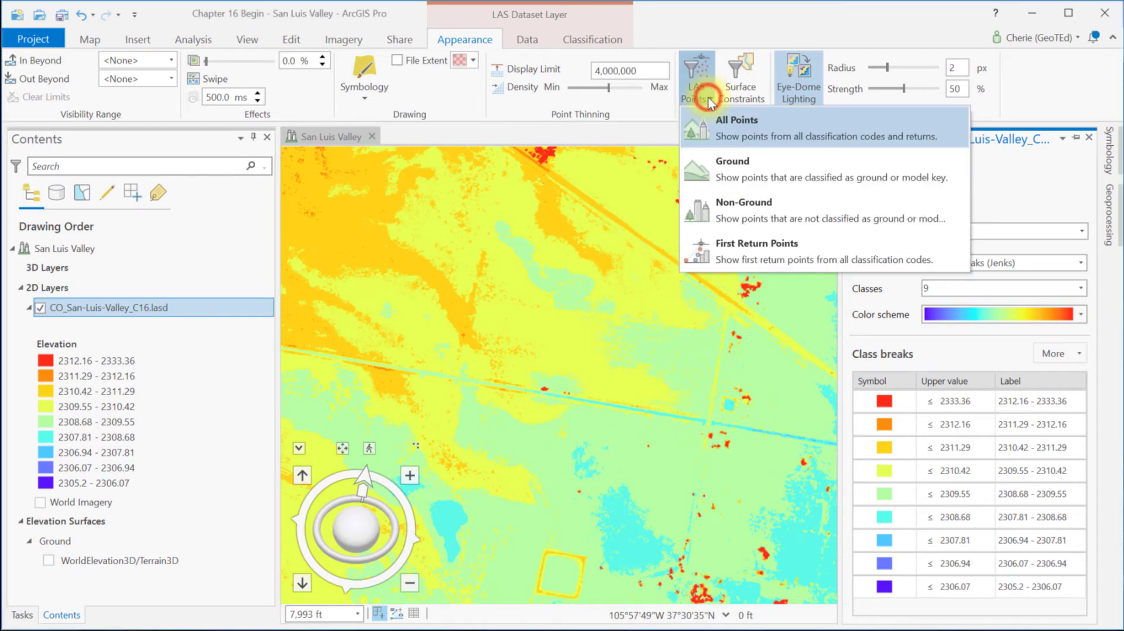
{"action": "left_click", "coordinate": [727, 170]}
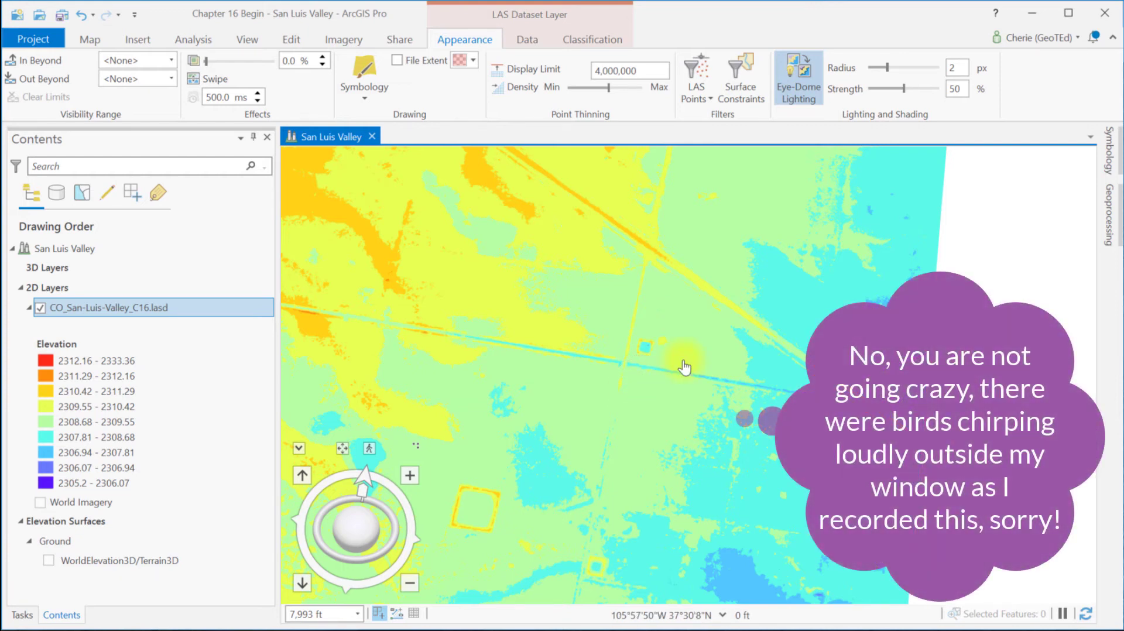
- Switch the surface to Slope, reapply the Ground point filter, then symbolize it by Aspect
{"action": "left_click", "coordinate": [364, 100]}
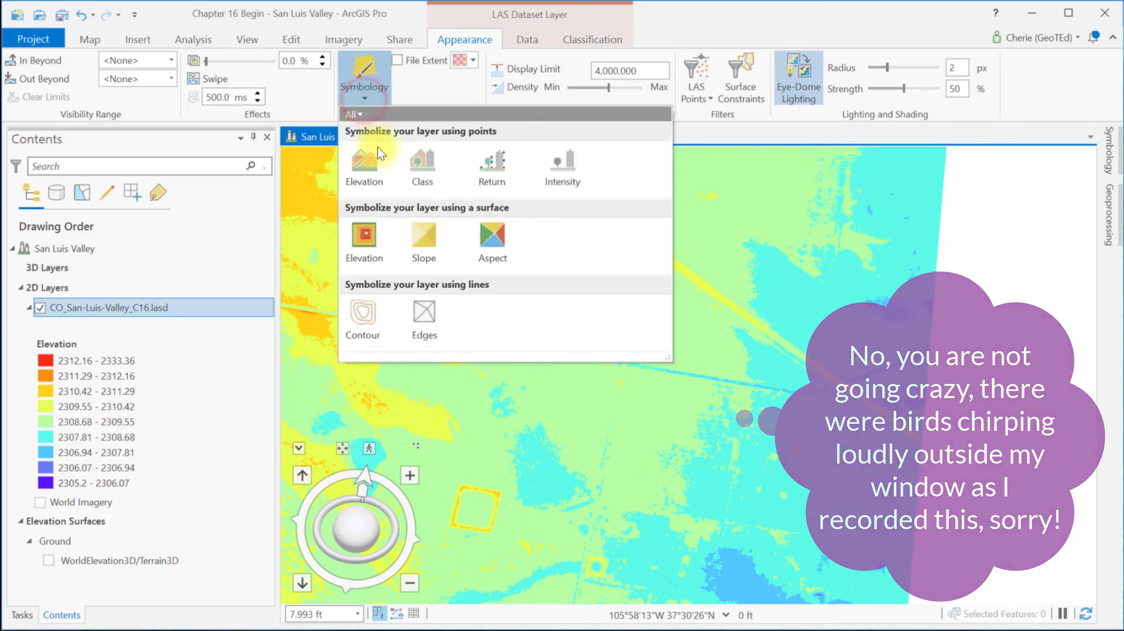
{"action": "left_click", "coordinate": [425, 235]}
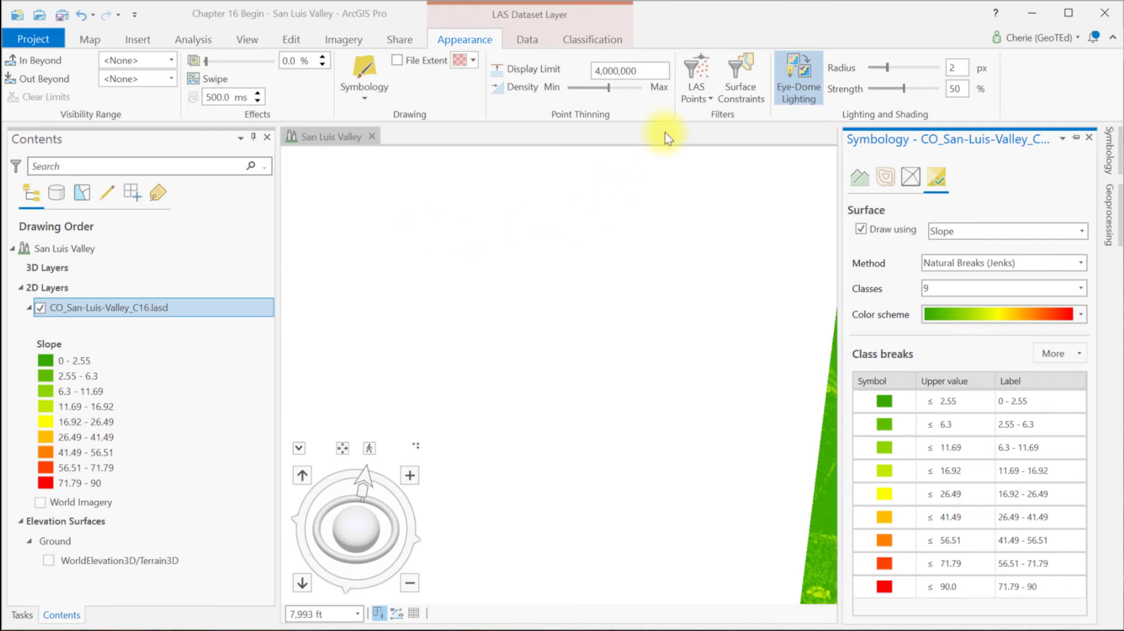
{"action": "left_click", "coordinate": [709, 99]}
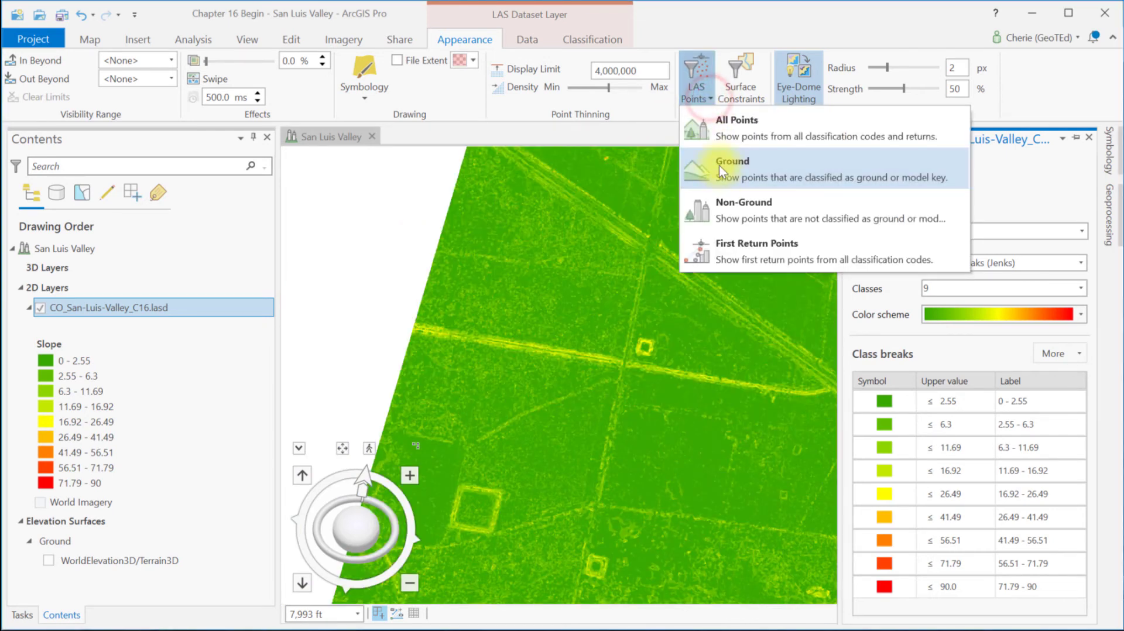
{"action": "left_click", "coordinate": [720, 183]}
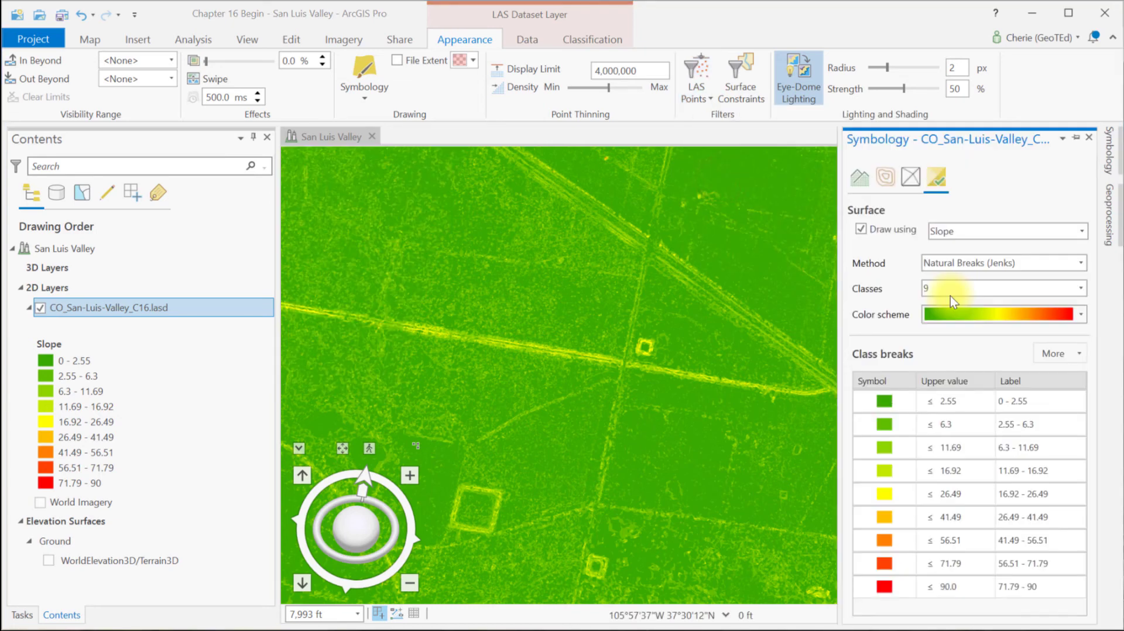
{"action": "left_click", "coordinate": [355, 100]}
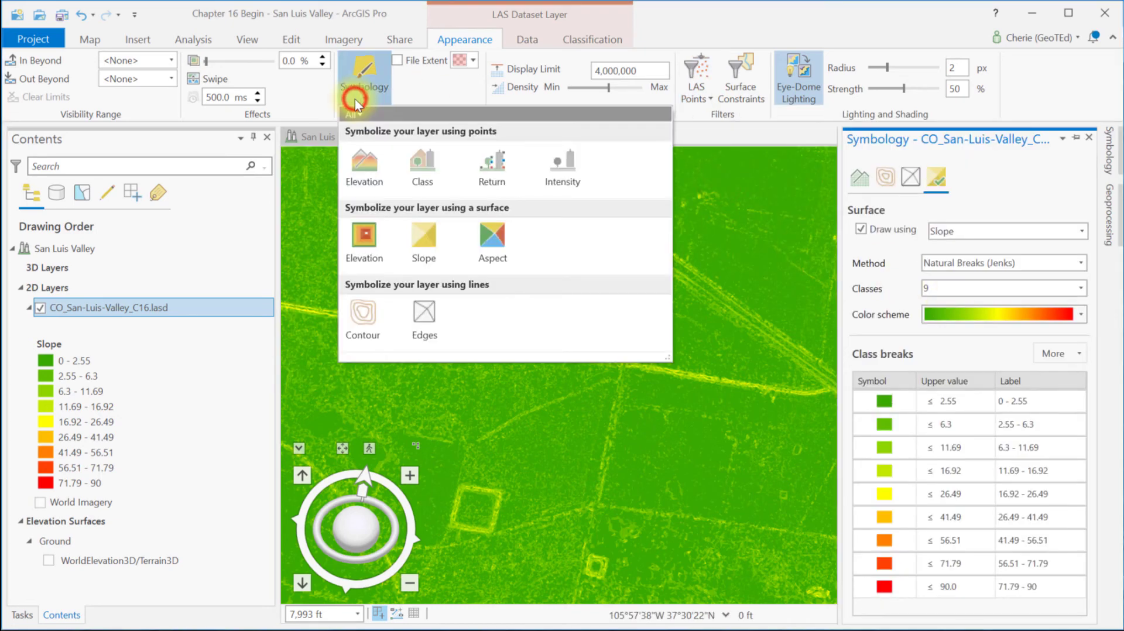
{"action": "left_click", "coordinate": [486, 230]}
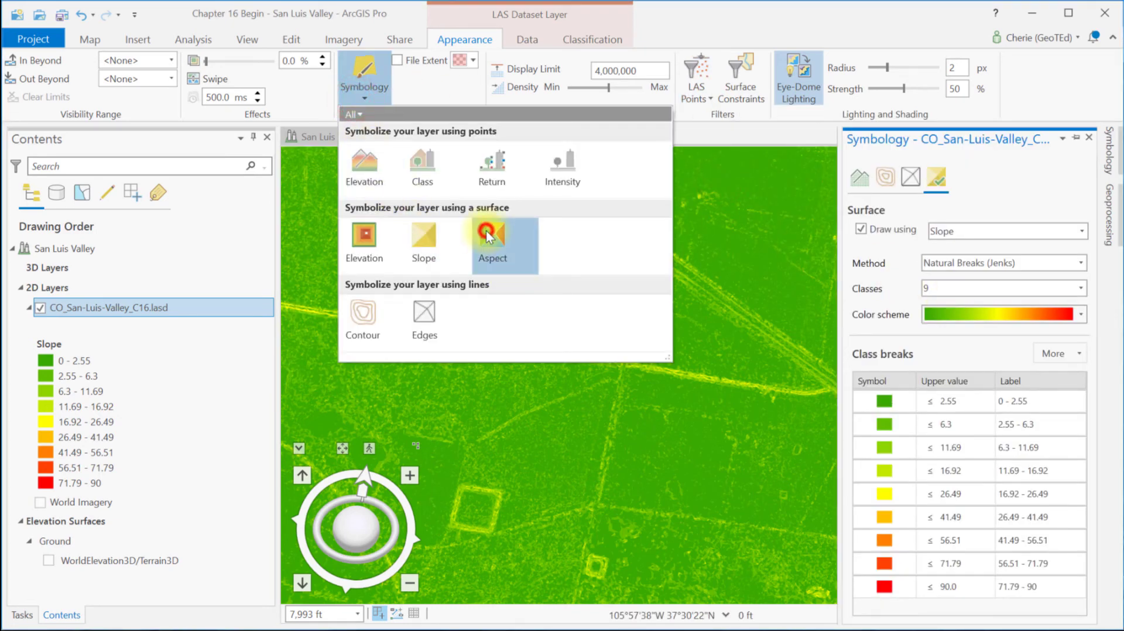